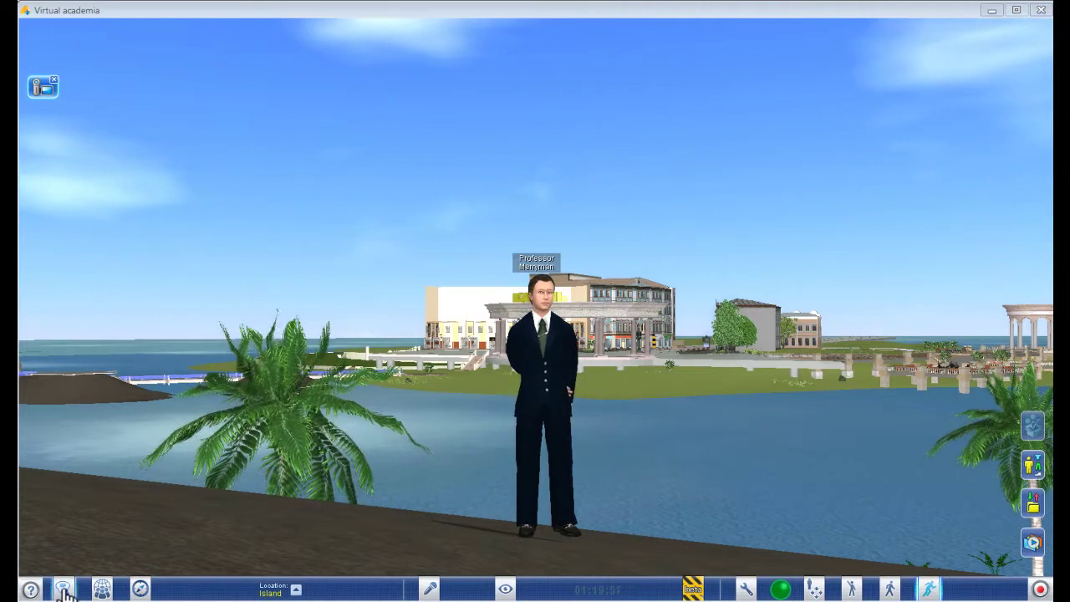
Step: Open the chat window, view its general and private chat modes, and close it
{"action": "left_click", "coordinate": [64, 589]}
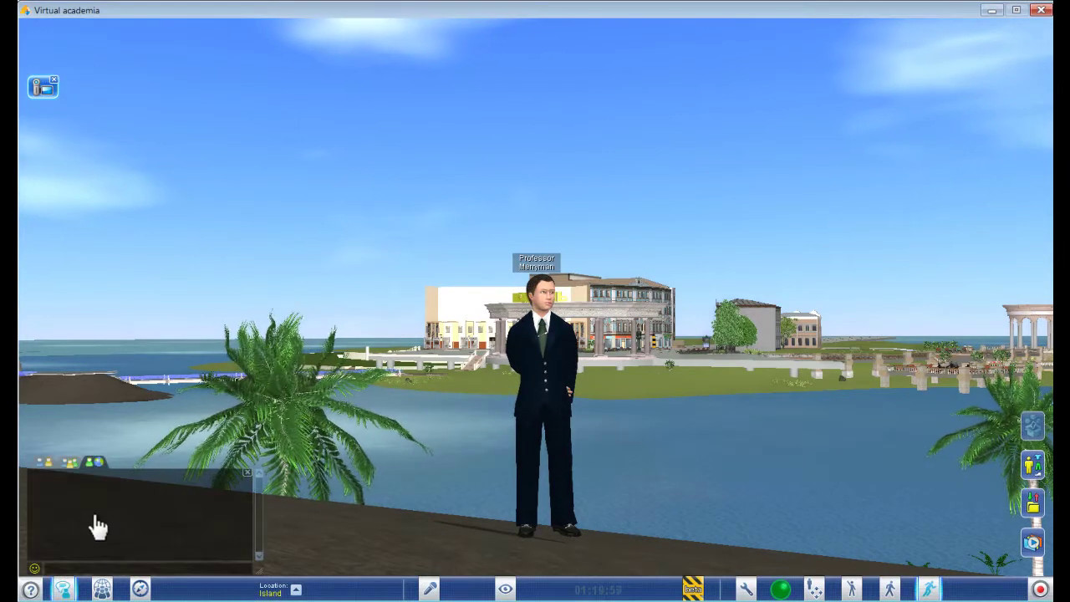
{"action": "left_click", "coordinate": [95, 467]}
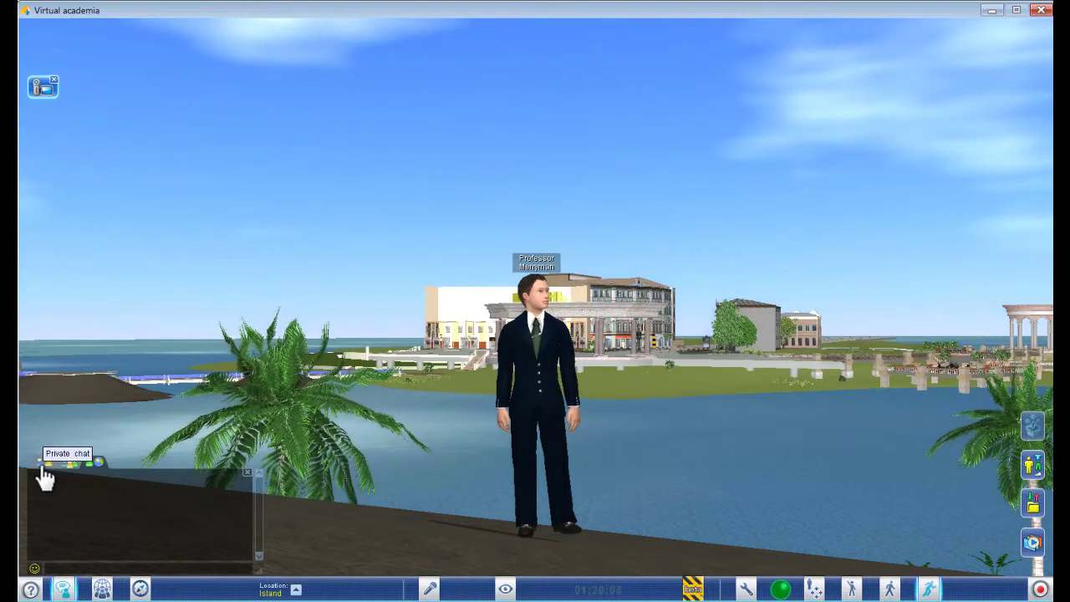
{"action": "left_click", "coordinate": [44, 475]}
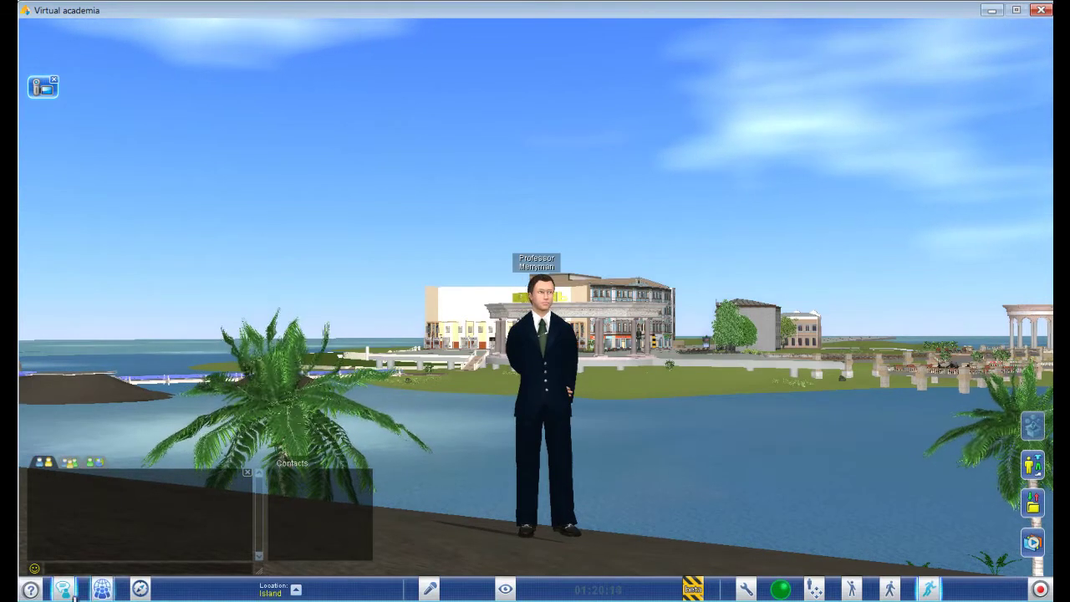
{"action": "left_click", "coordinate": [246, 473]}
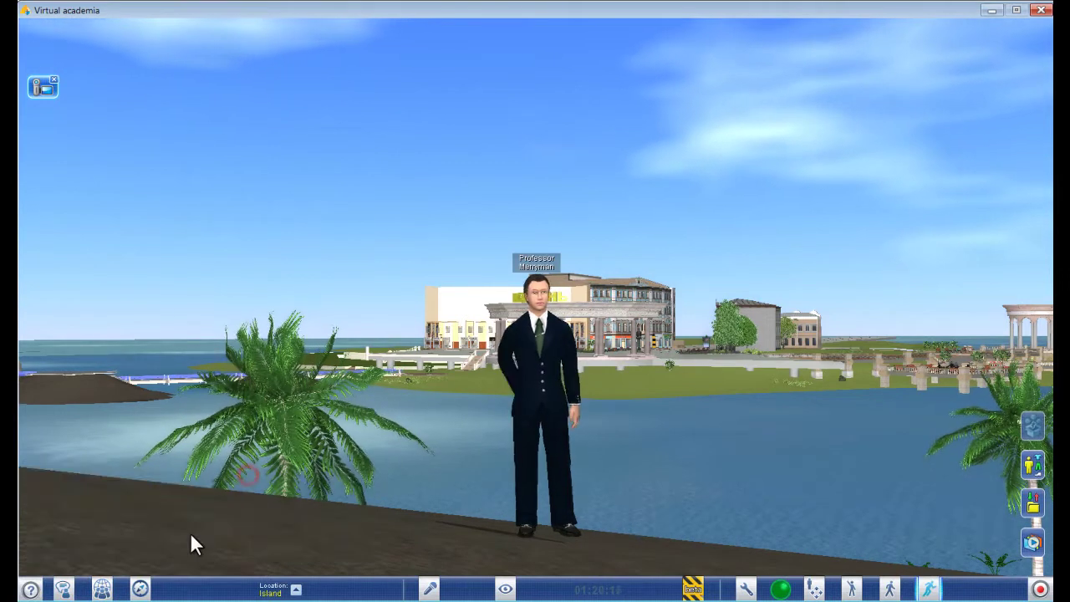
Step: Open the visitors list, view the contact options for the other visitor, and close the list
{"action": "left_click", "coordinate": [102, 589]}
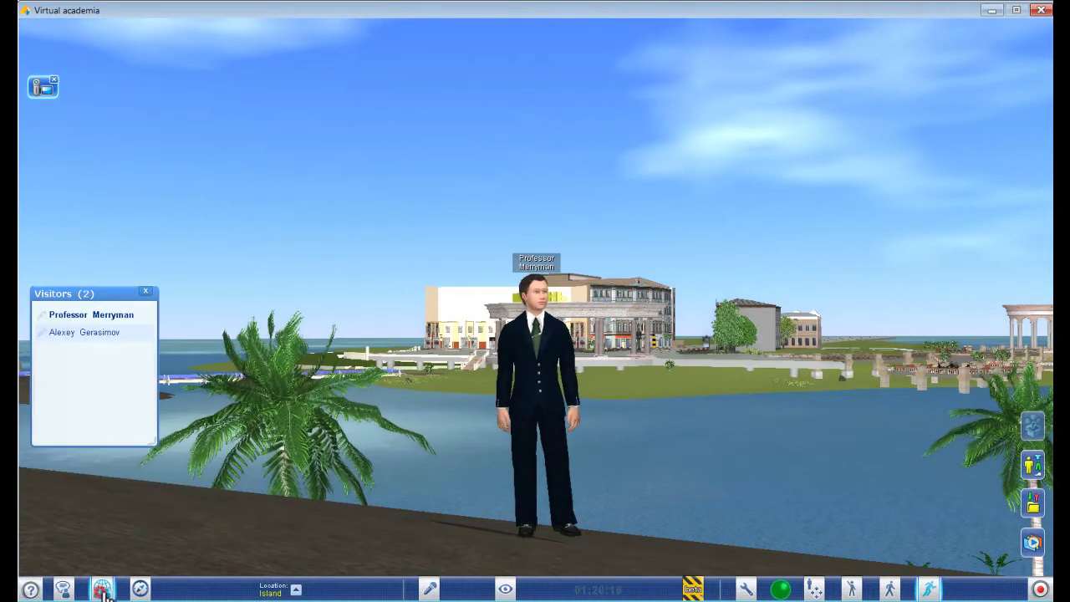
{"action": "left_click", "coordinate": [115, 333]}
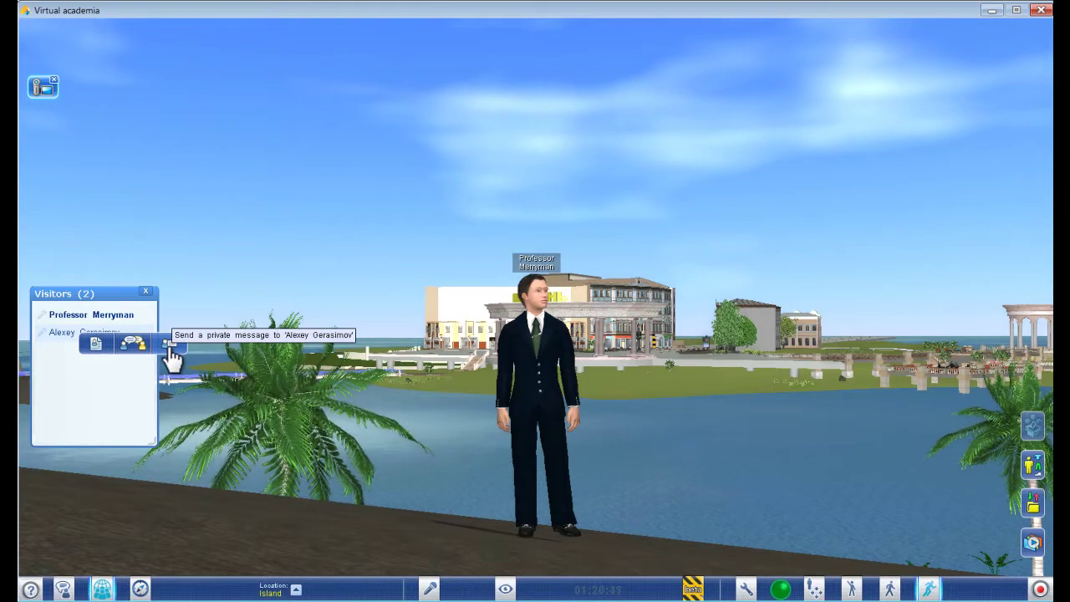
{"action": "left_click", "coordinate": [145, 292]}
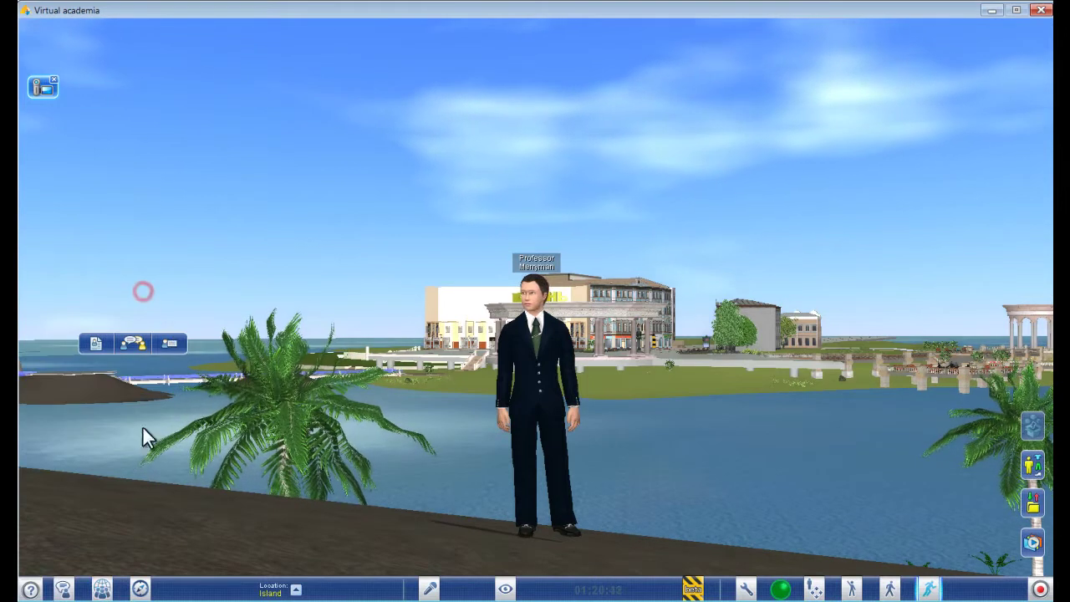
Step: Show the mini map and zoom it out slightly
{"action": "left_click", "coordinate": [140, 590]}
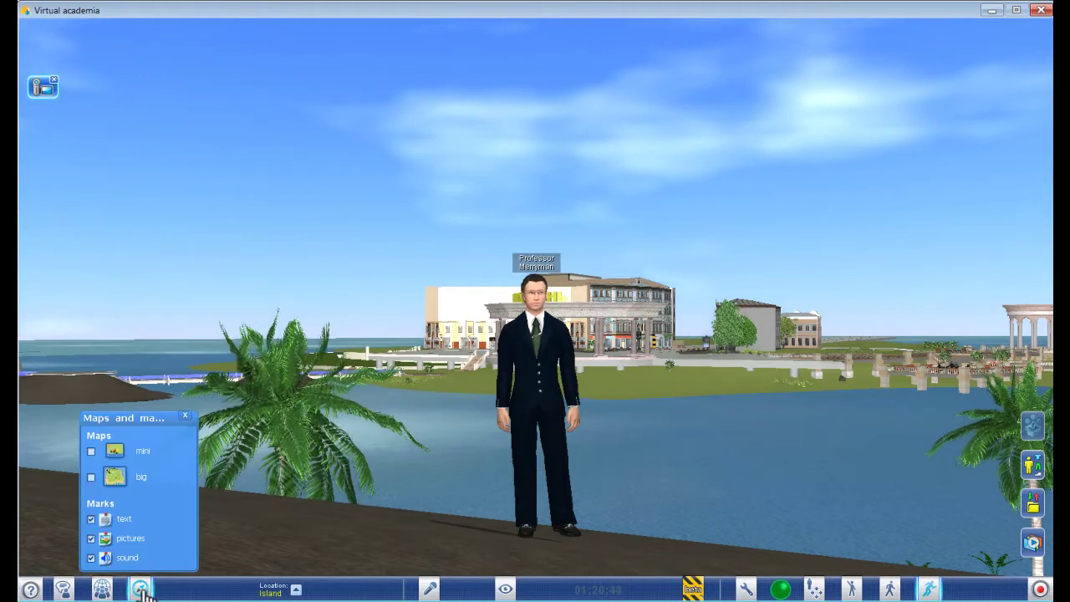
{"action": "left_click", "coordinate": [91, 452]}
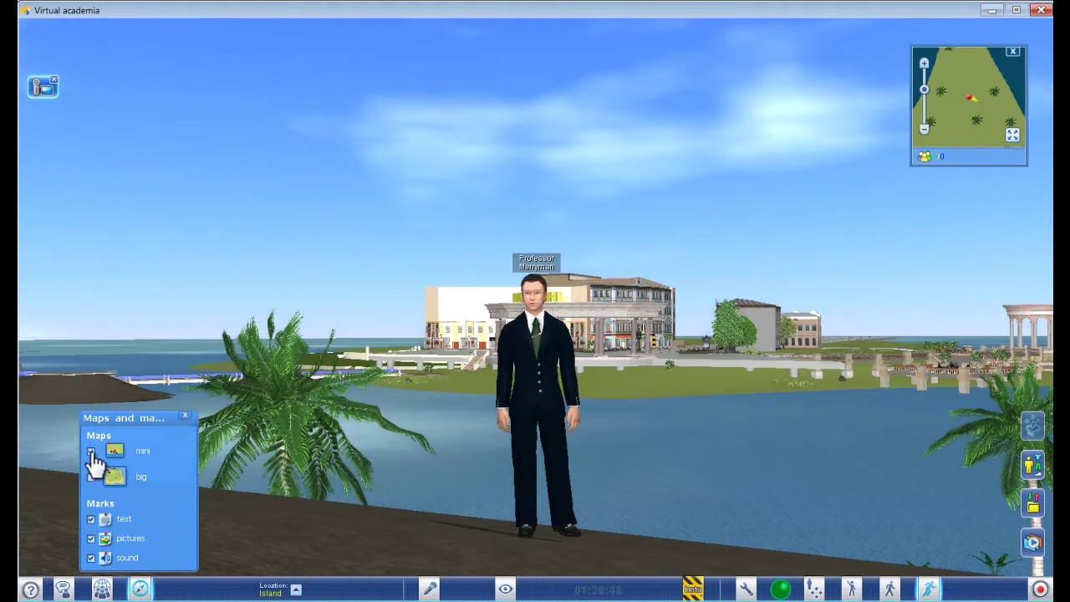
{"action": "left_click", "coordinate": [925, 102]}
{"action": "mouse_move", "coordinate": [924, 98]}
{"action": "left_mouse_down"}
{"action": "mouse_move", "coordinate": [925, 131]}
{"action": "mouse_move", "coordinate": [924, 102]}
{"action": "left_mouse_up"}
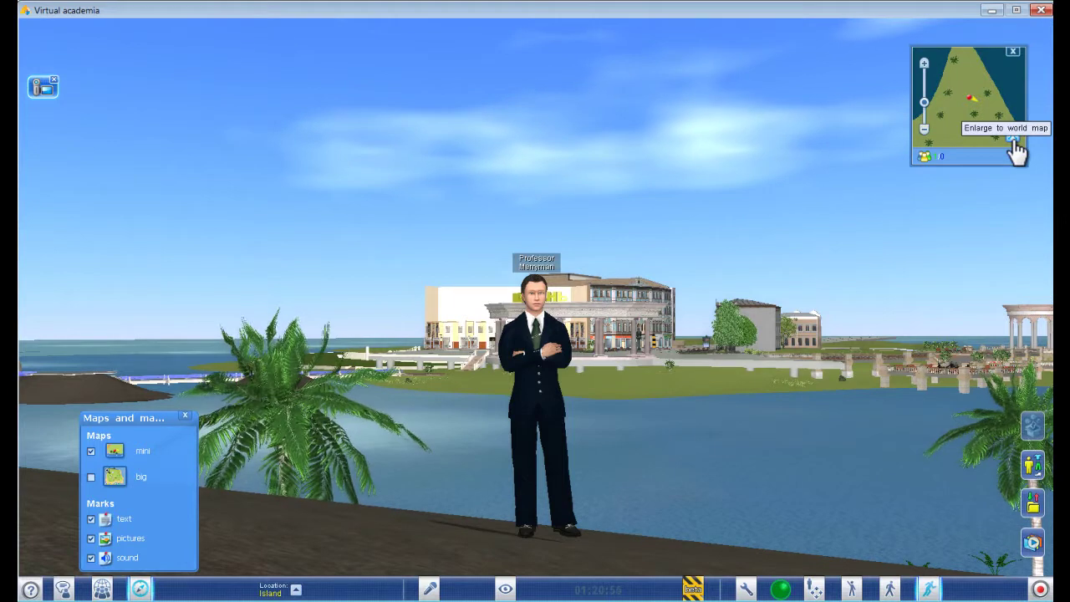
Step: Show the big world map and turn off every marker type except visitors, including text, pictures and sound
{"action": "left_click", "coordinate": [91, 478]}
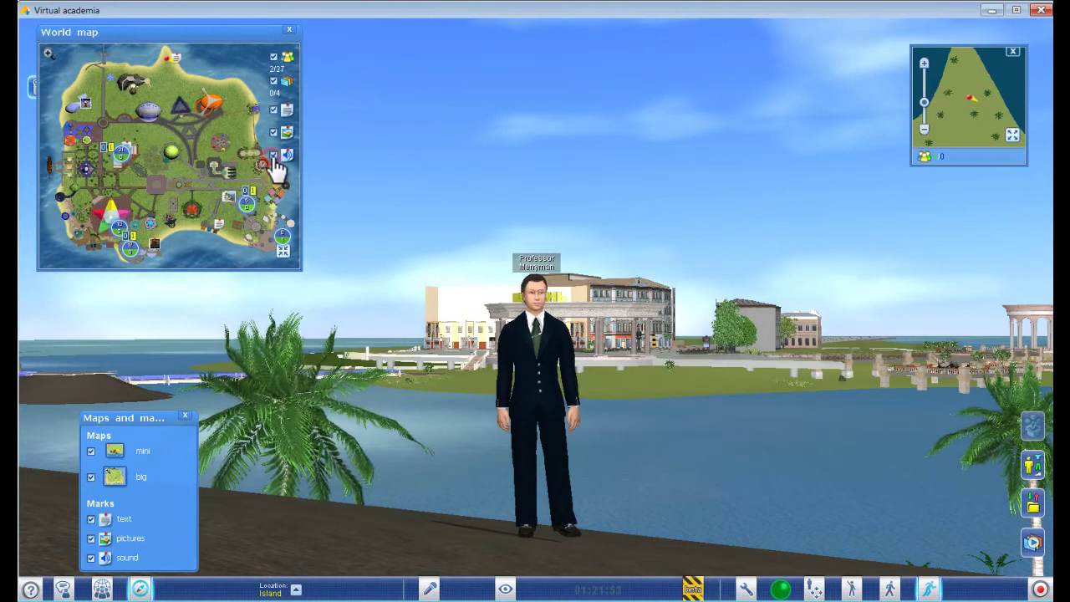
{"action": "left_click", "coordinate": [274, 134]}
{"action": "left_click", "coordinate": [275, 109]}
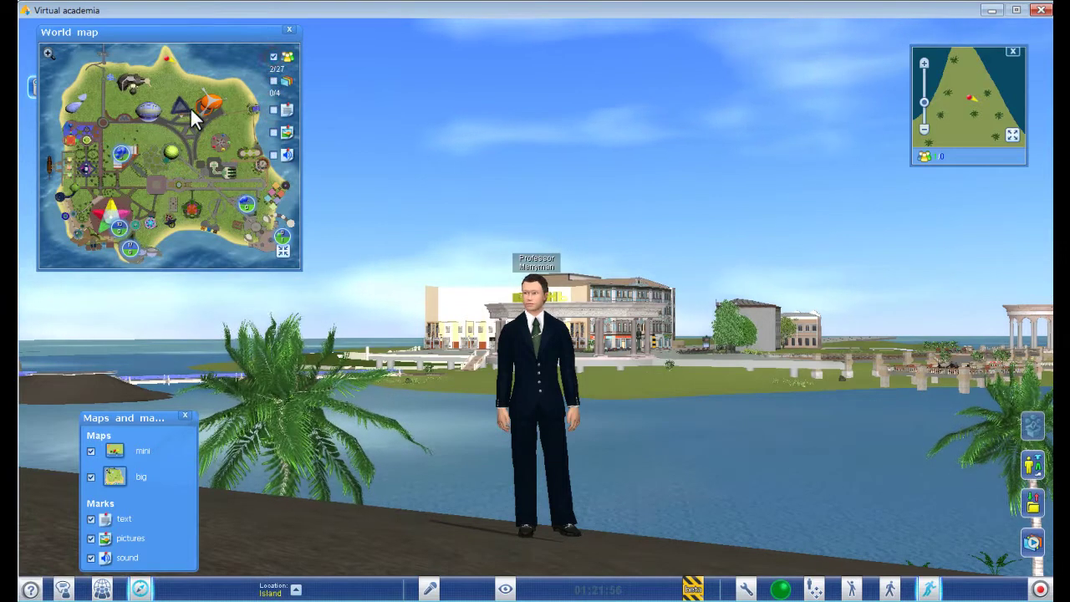
Step: Examine the avatar's position on the enlarged world map, then close both maps and the map options
{"action": "left_click", "coordinate": [48, 53]}
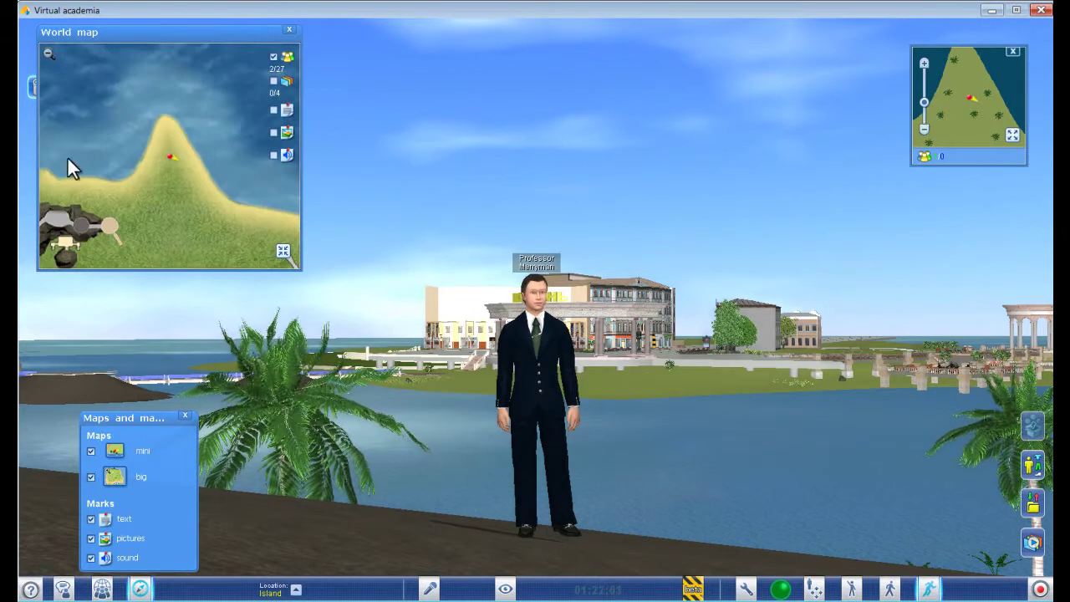
{"action": "left_click", "coordinate": [48, 54]}
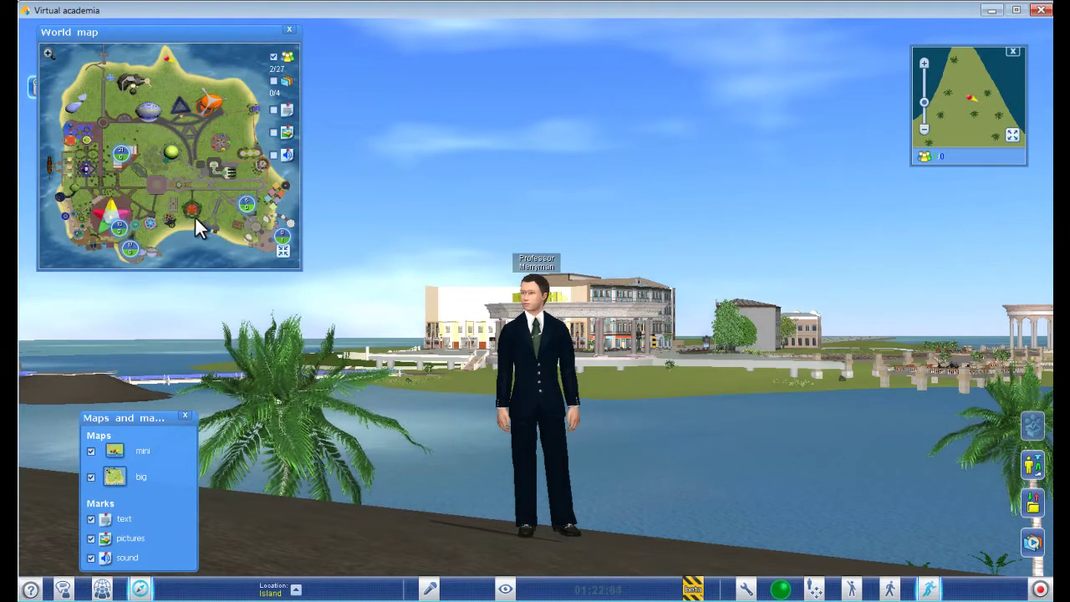
{"action": "left_click", "coordinate": [288, 30]}
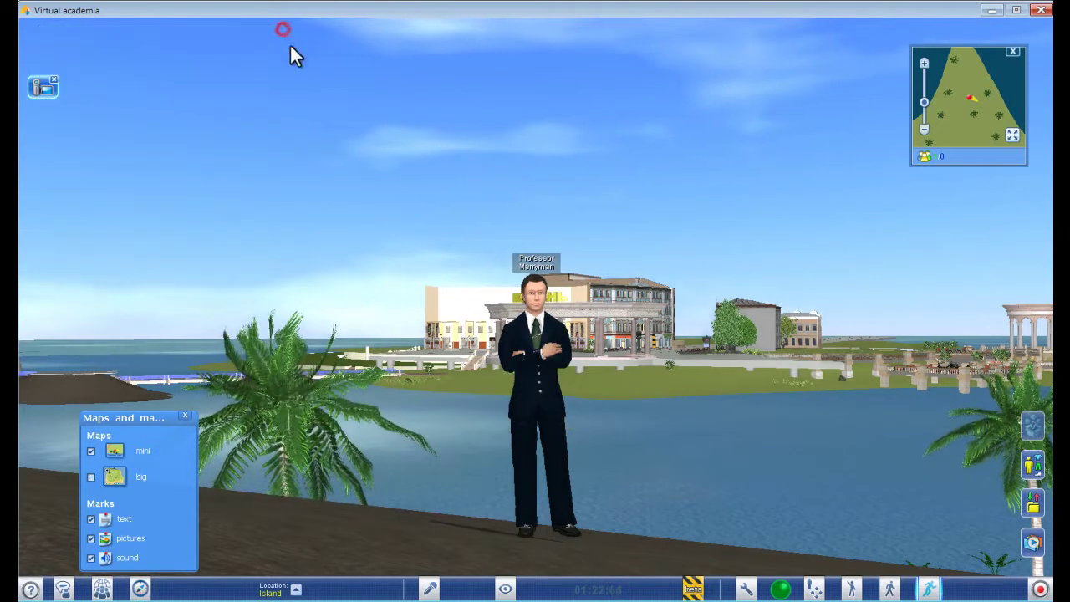
{"action": "left_click", "coordinate": [1013, 51]}
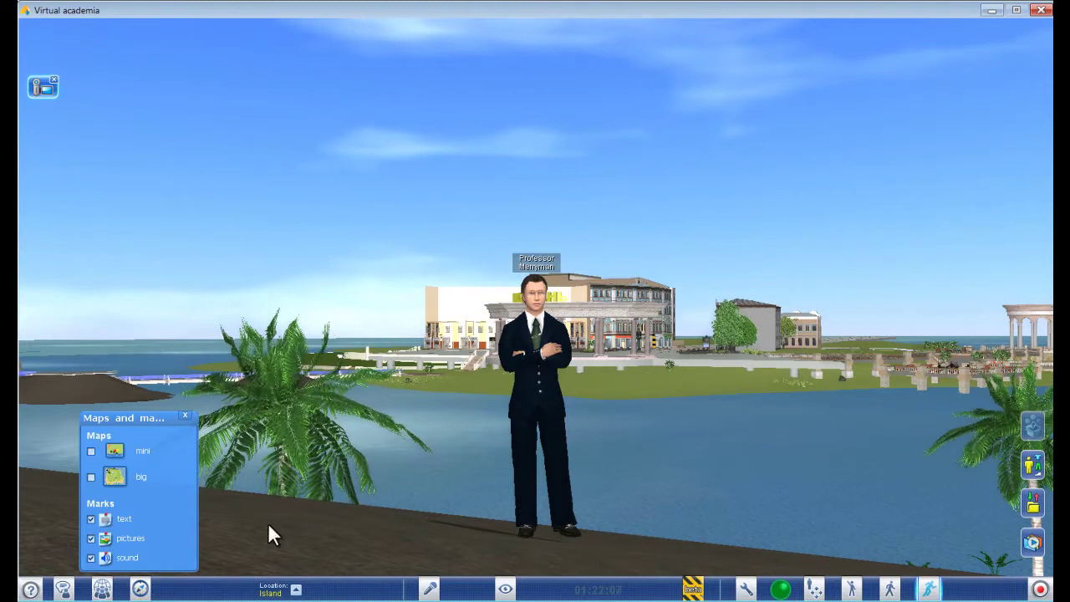
{"action": "left_click", "coordinate": [185, 416]}
Step: View the list of available locations and close it
{"action": "left_click", "coordinate": [296, 589]}
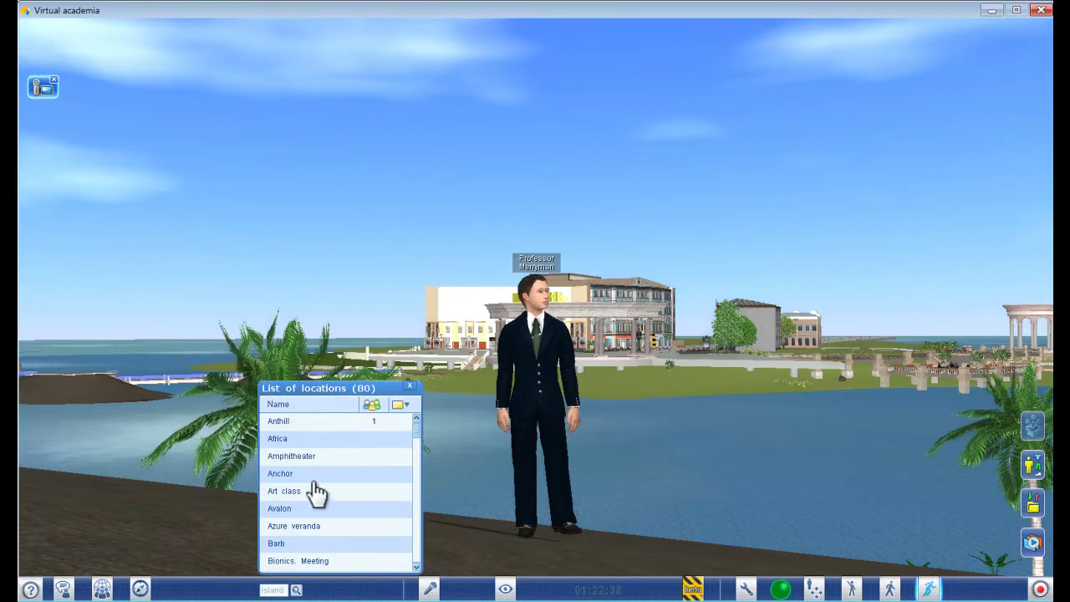
{"action": "left_click", "coordinate": [409, 387]}
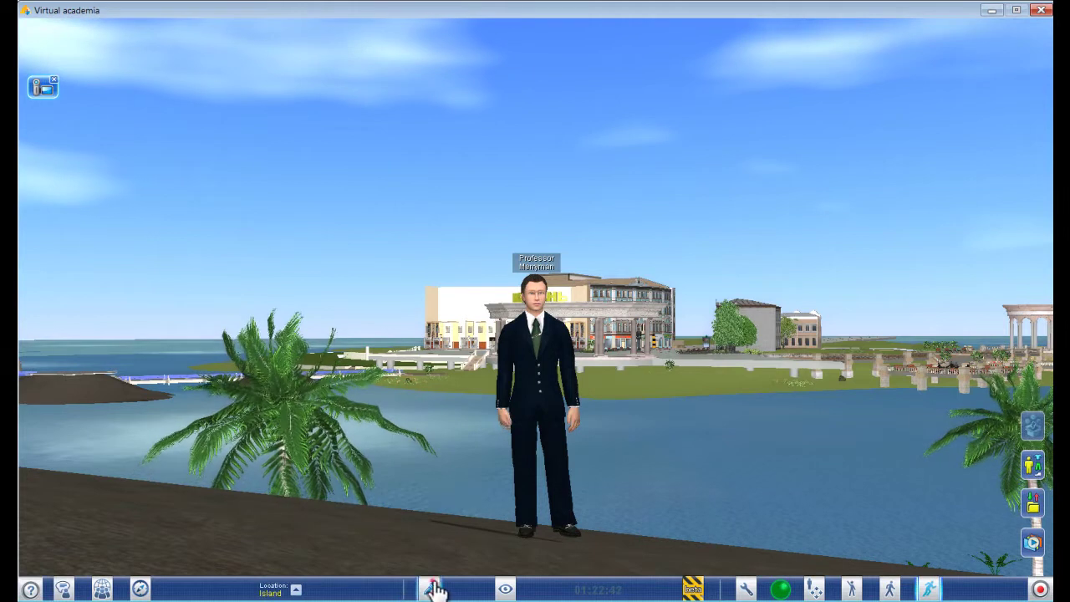
Step: Turn on the microphone and look over its audio settings
{"action": "left_click", "coordinate": [432, 589]}
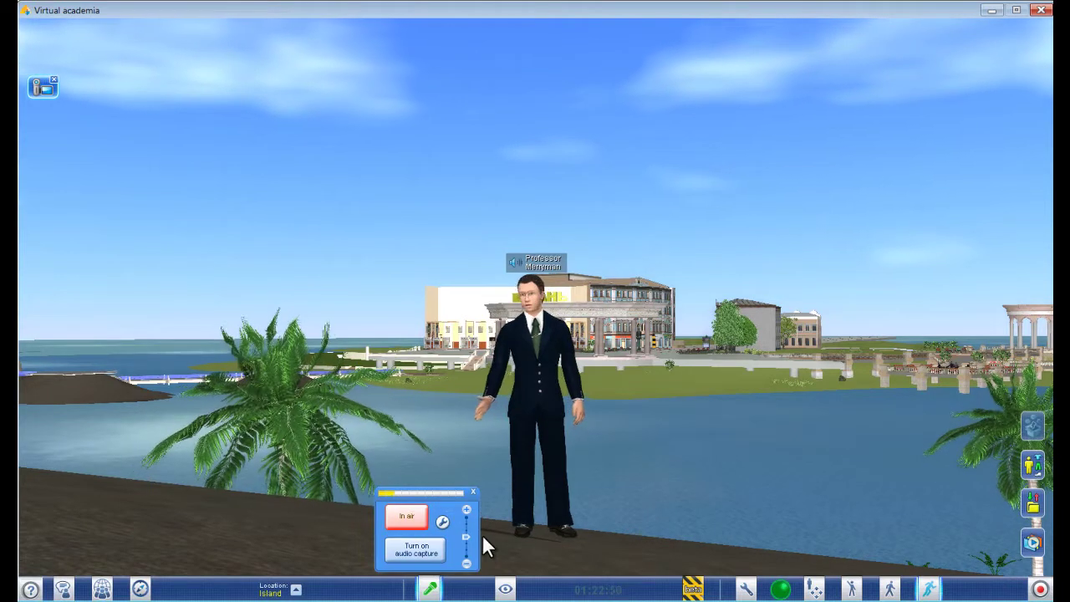
{"action": "left_click", "coordinate": [442, 523]}
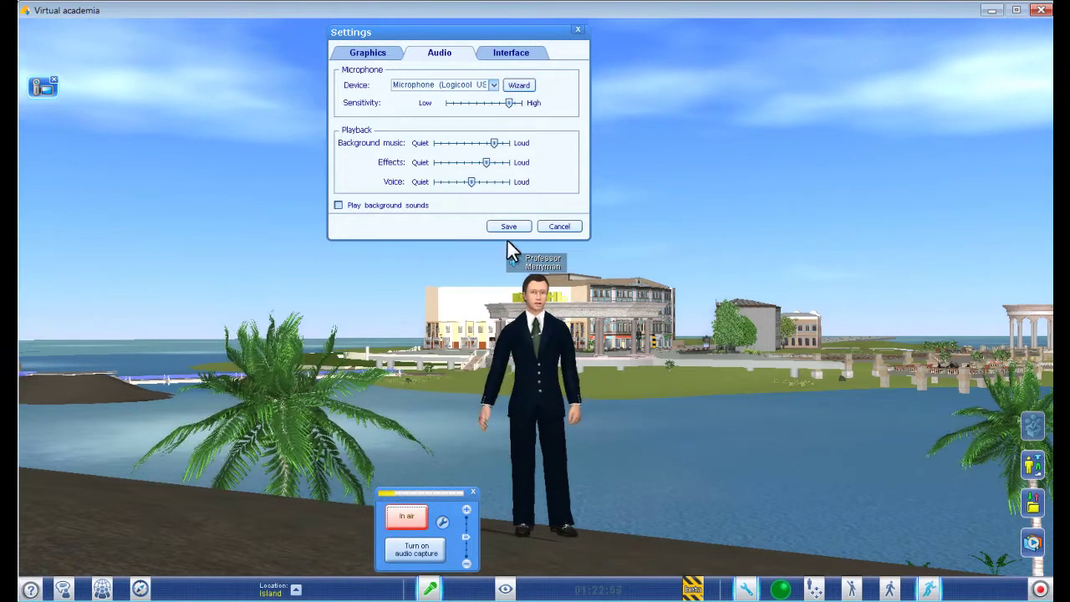
{"action": "left_click", "coordinate": [552, 227]}
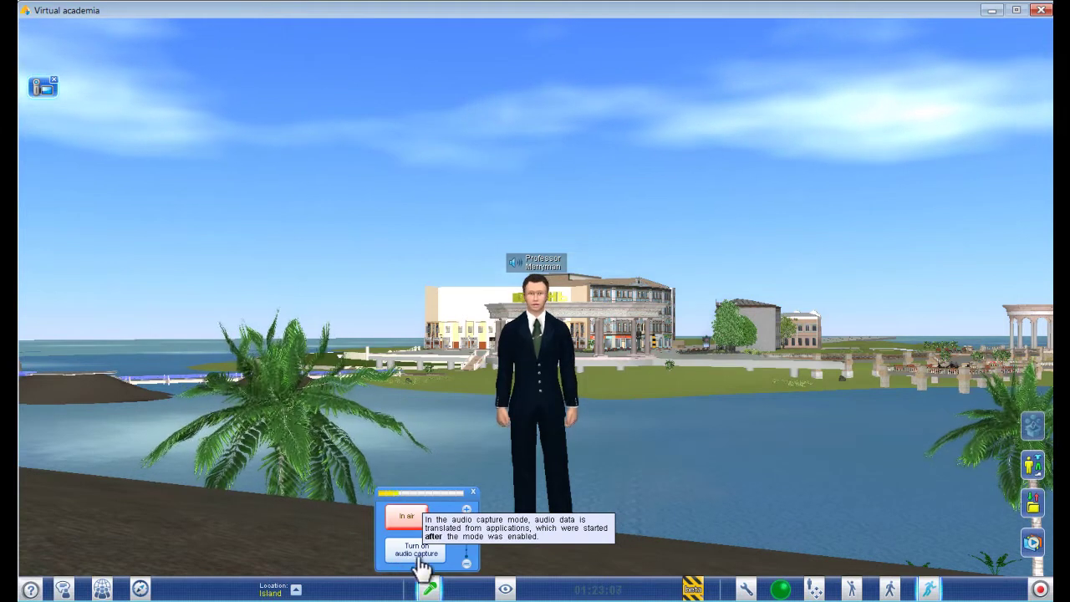
{"action": "left_click", "coordinate": [472, 492]}
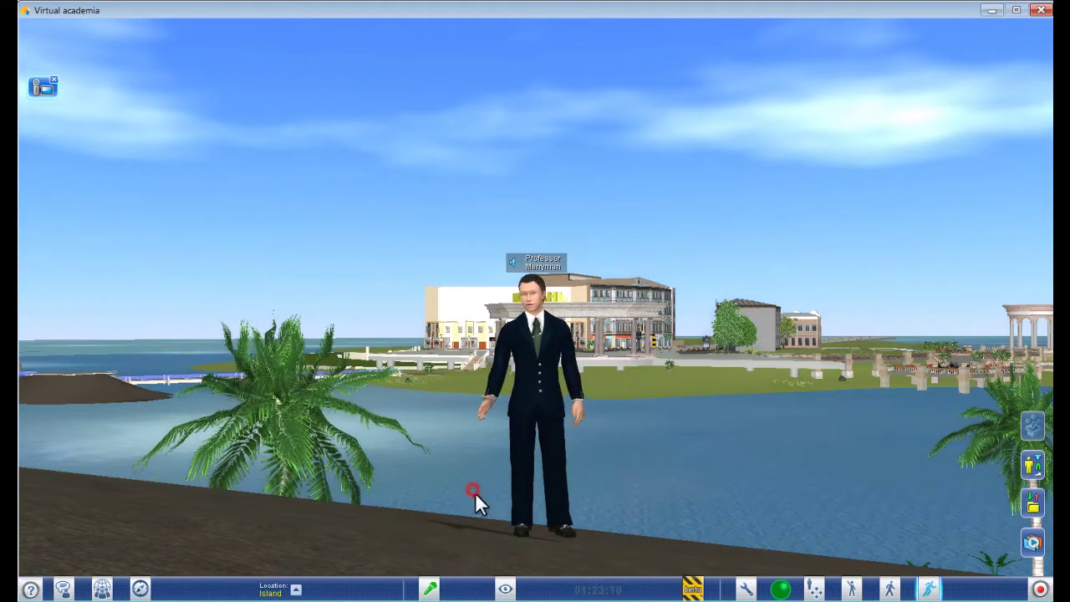
Step: Try the first-person and third-person camera views and return to the free camera
{"action": "left_click", "coordinate": [506, 590]}
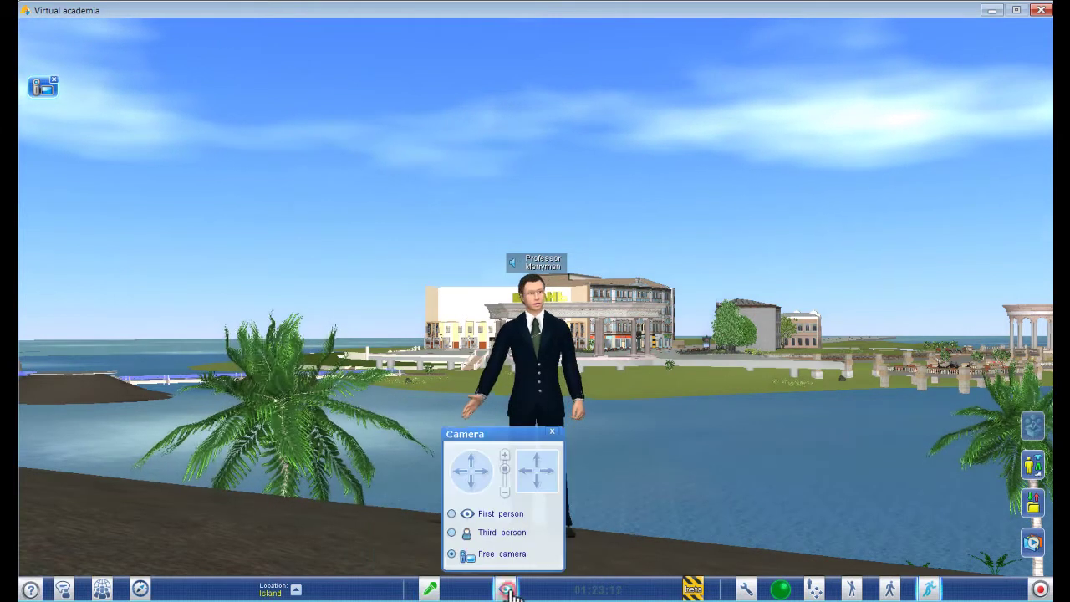
{"action": "left_click", "coordinate": [452, 514]}
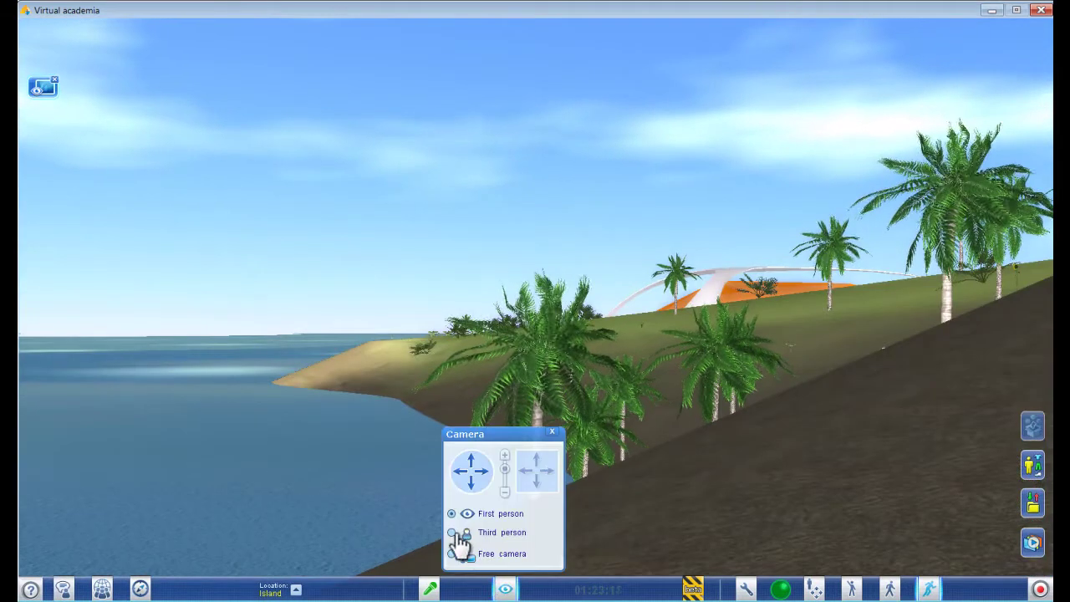
{"action": "left_click", "coordinate": [452, 533]}
{"action": "left_click", "coordinate": [504, 590]}
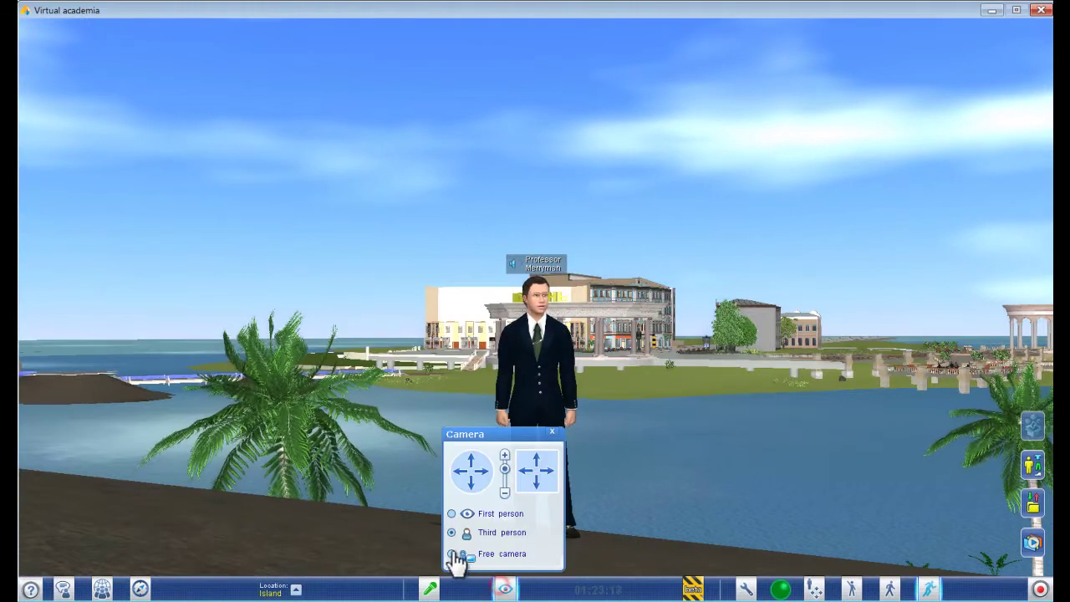
{"action": "left_click", "coordinate": [453, 553]}
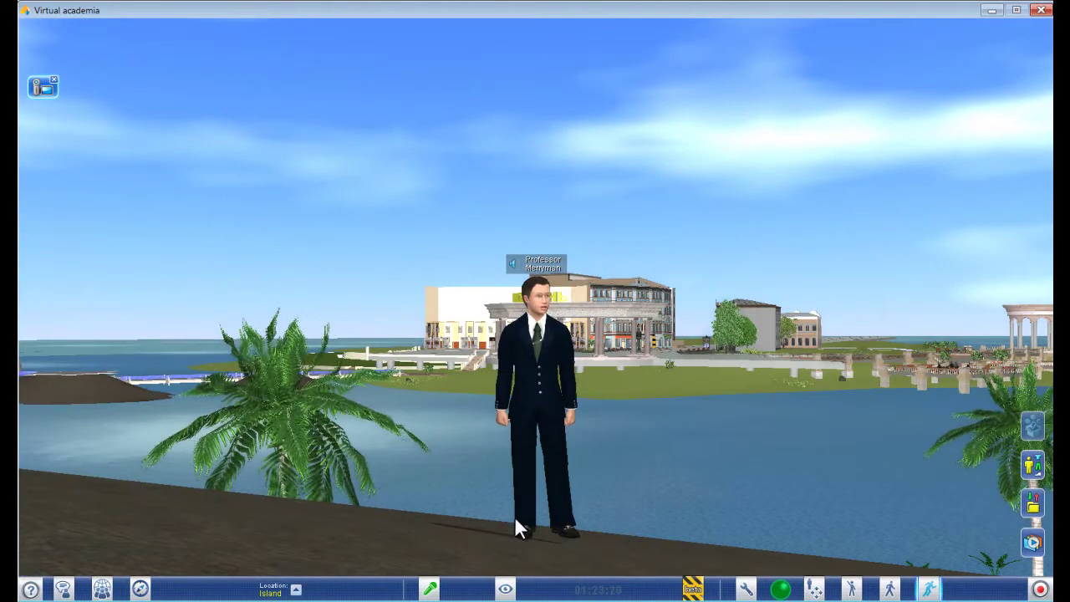
Step: Raise the viewing angle on the avatar in third-person view and fix it there with the free camera
{"action": "left_click", "coordinate": [505, 590]}
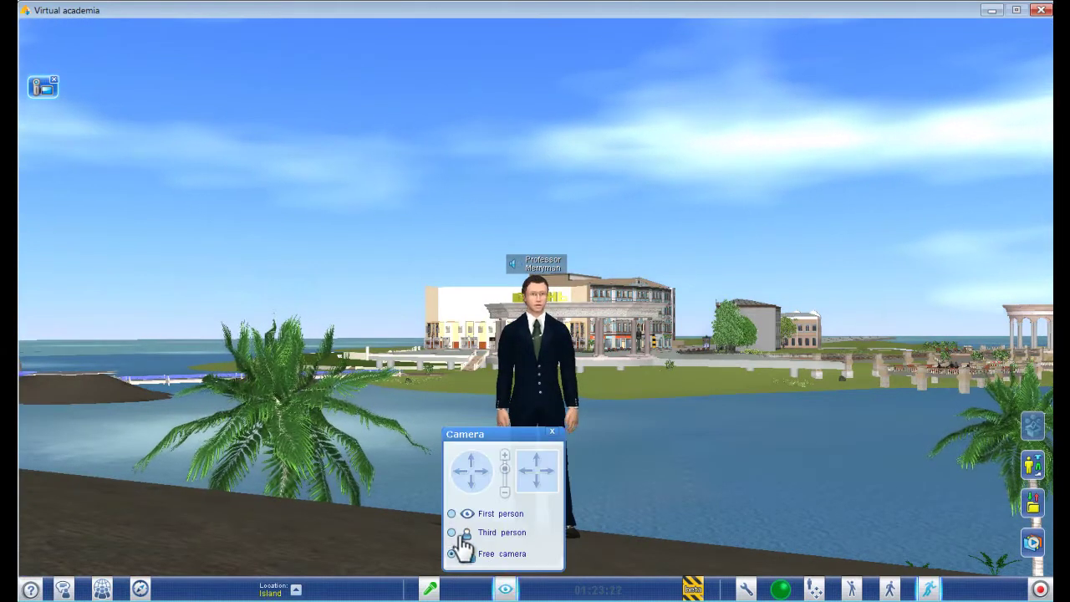
{"action": "left_click", "coordinate": [453, 532]}
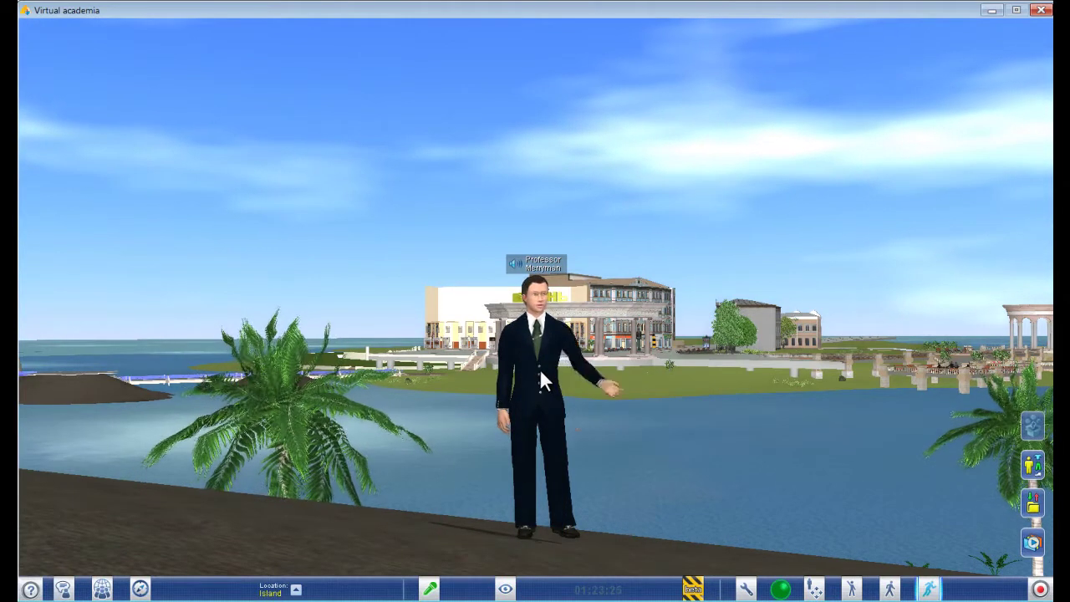
{"action": "left_click_drag", "start_coordinate": [539, 366], "coordinate": [550, 262]}
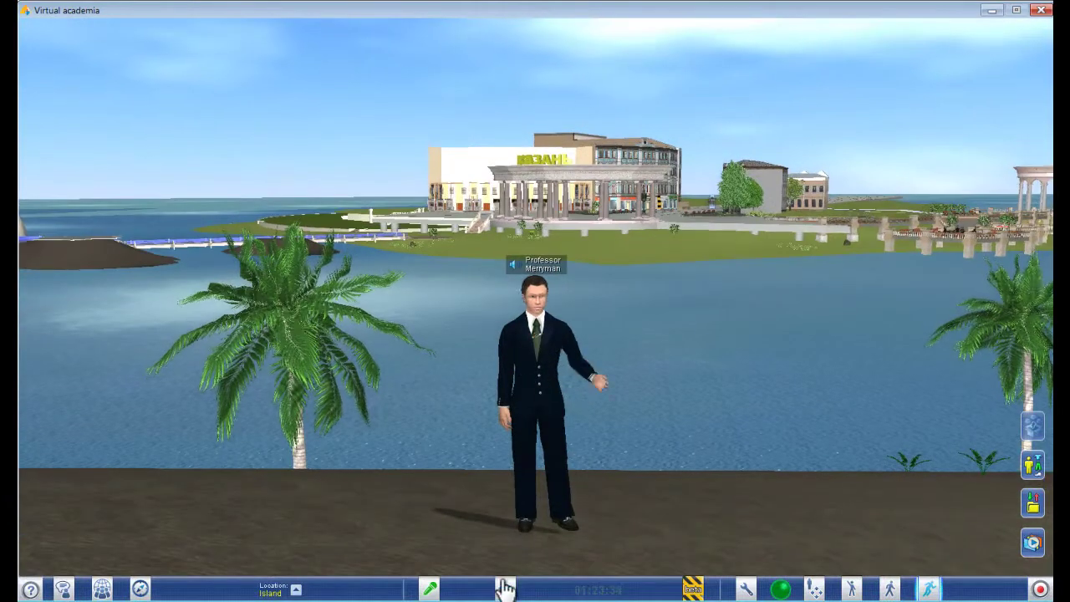
{"action": "left_click", "coordinate": [504, 591]}
{"action": "left_click", "coordinate": [452, 553]}
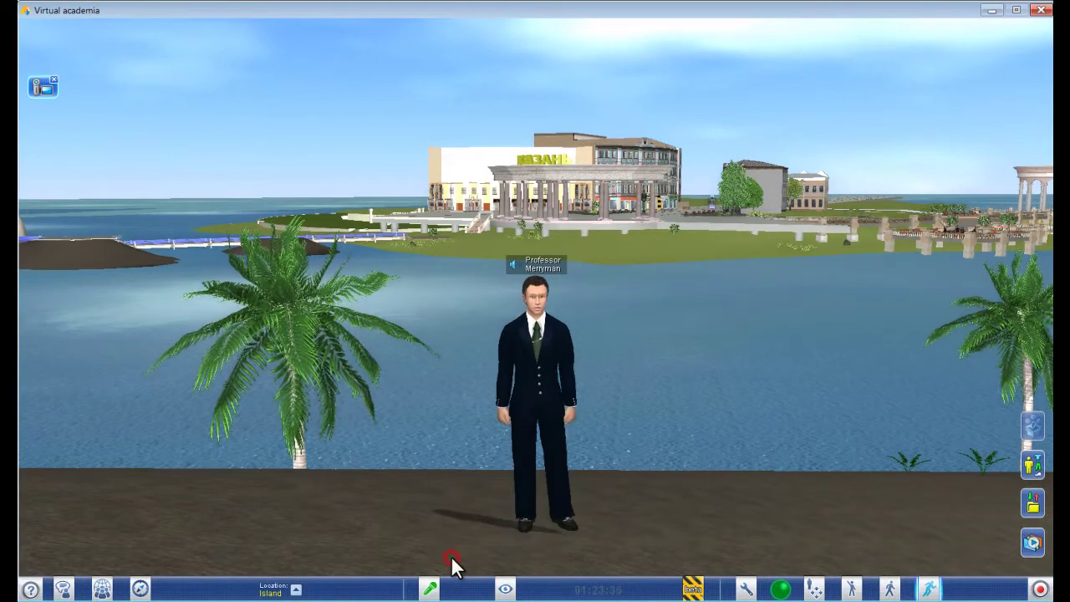
Step: Turn the avatar around on the spot while the free camera stays fixed
{"action": "key", "text": "Left"}
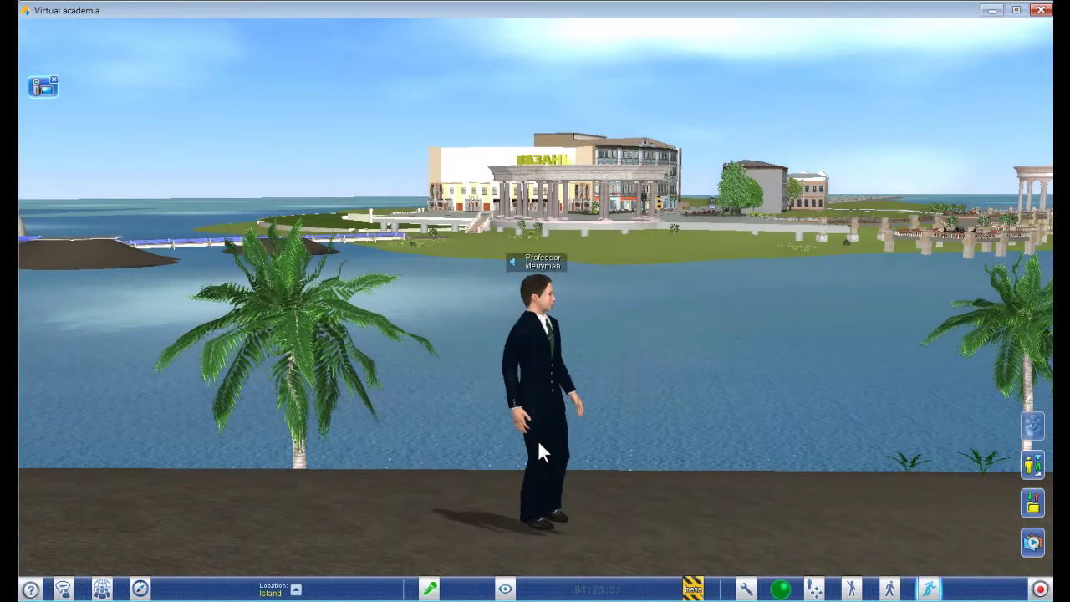
{"action": "key", "text": "Left"}
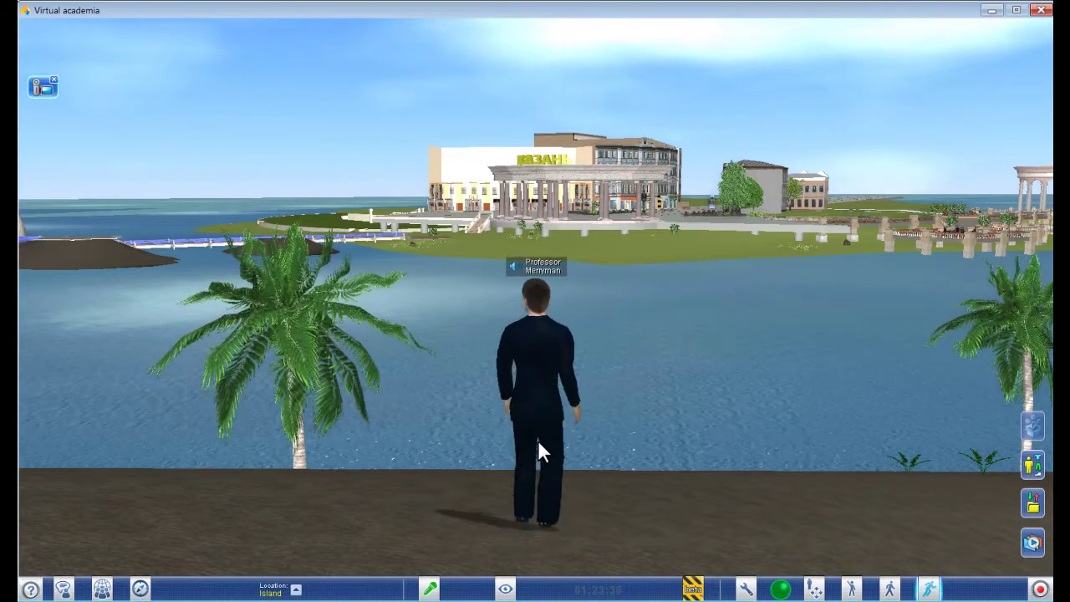
{"action": "key", "text": "Left"}
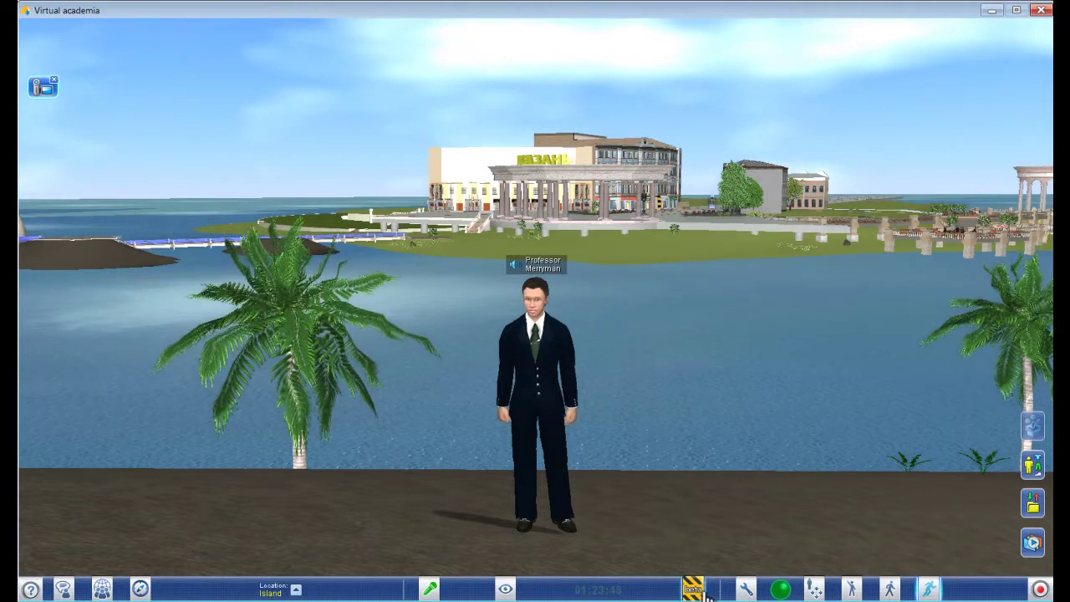
Step: Look over the Graphics, Audio and Interface settings, leaving them without saving
{"action": "left_click", "coordinate": [744, 589]}
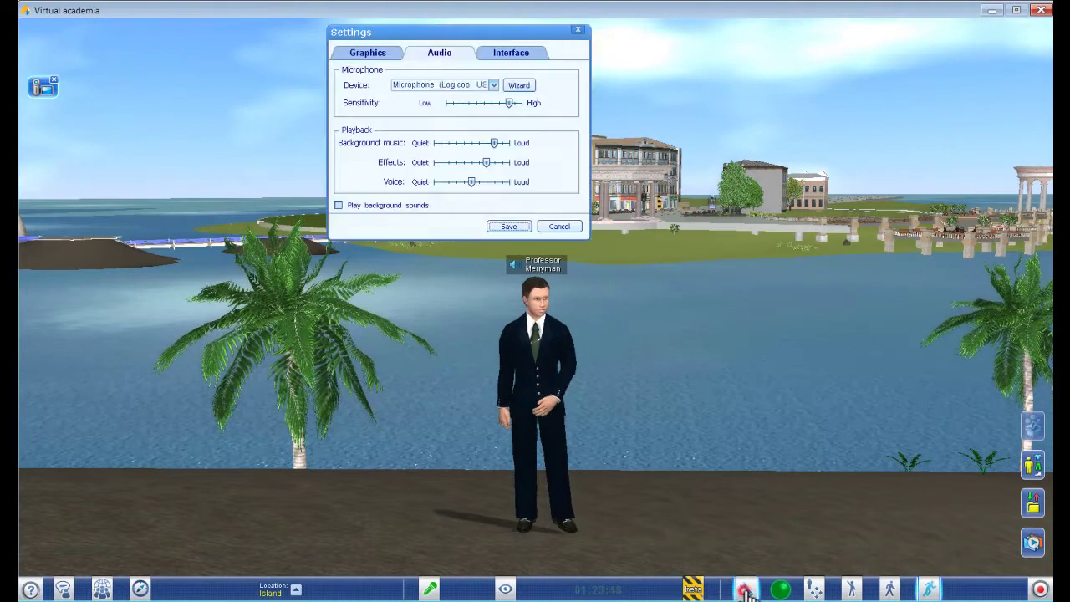
{"action": "left_click", "coordinate": [381, 54]}
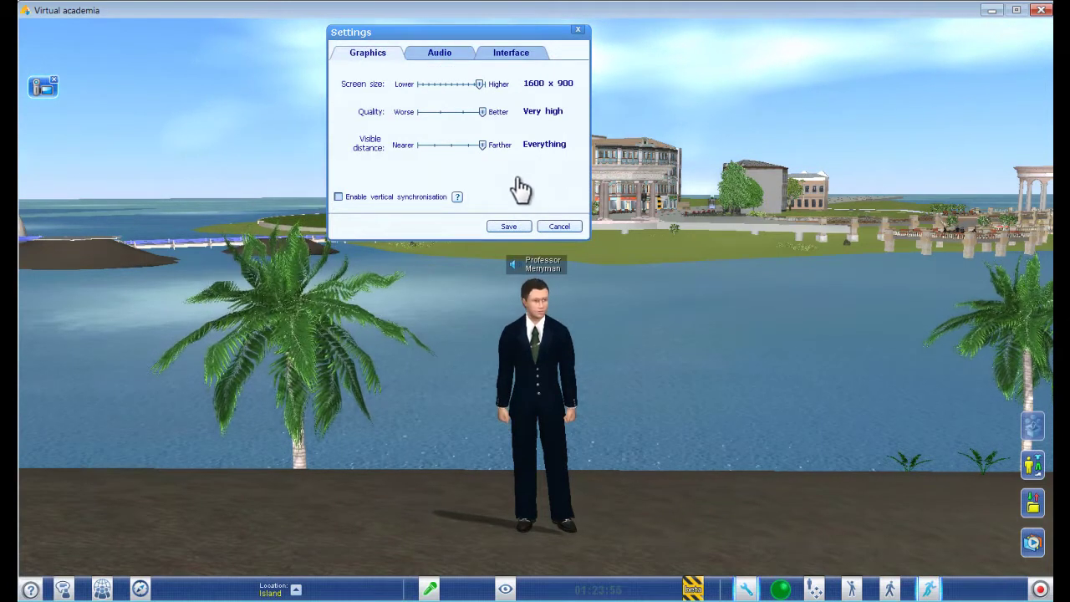
{"action": "left_click", "coordinate": [443, 55]}
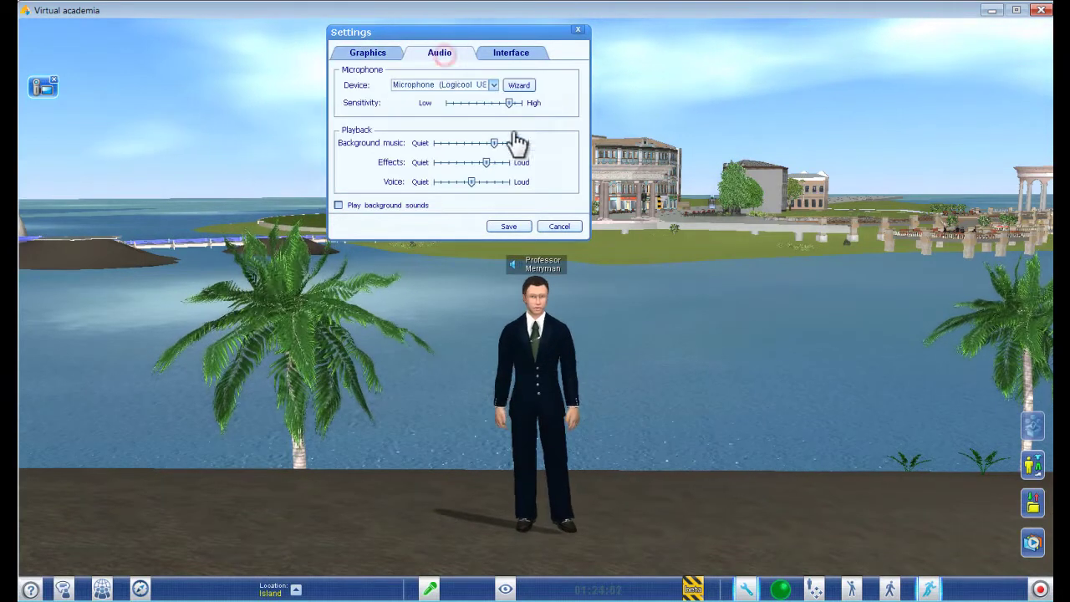
{"action": "left_click", "coordinate": [511, 56]}
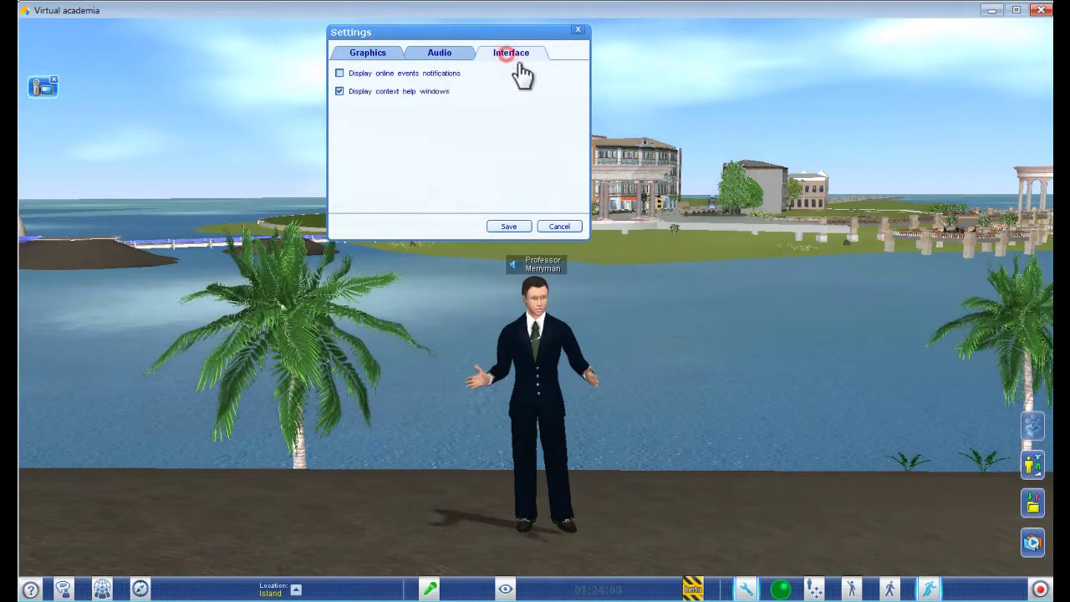
{"action": "left_click", "coordinate": [559, 227]}
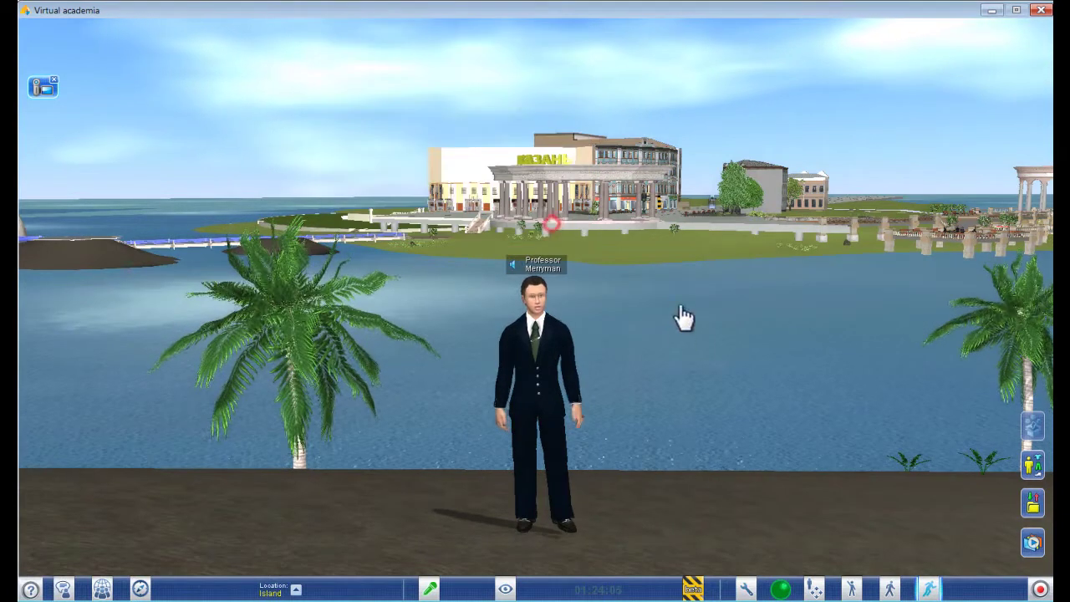
Step: View the walk controls and make the avatar perform the Agreement and Disagreement gestures
{"action": "left_click", "coordinate": [818, 591]}
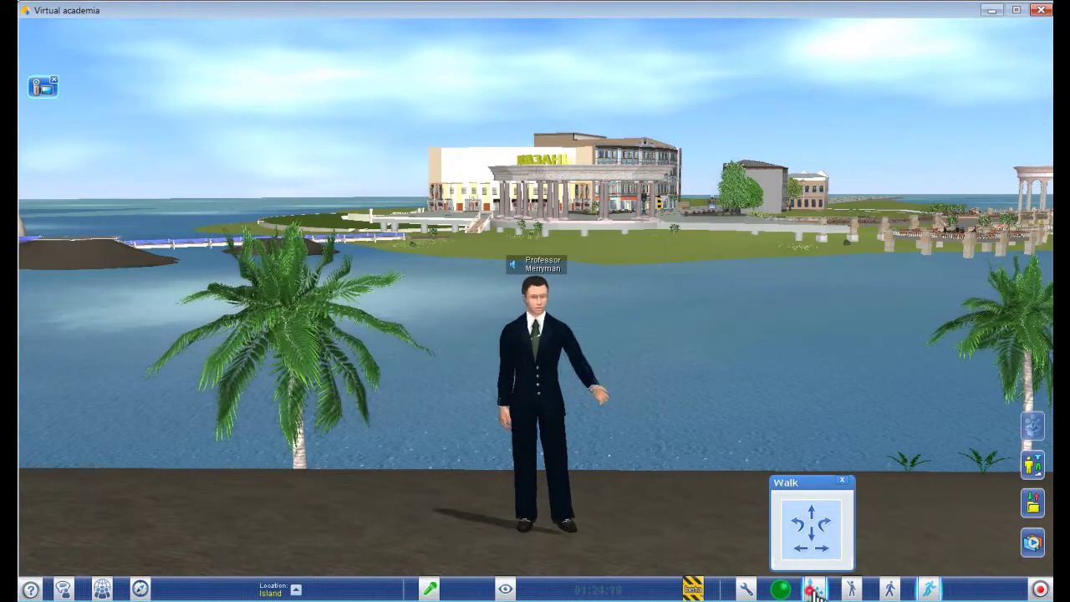
{"action": "left_click", "coordinate": [815, 590]}
{"action": "left_click", "coordinate": [852, 590]}
{"action": "left_click", "coordinate": [811, 452]}
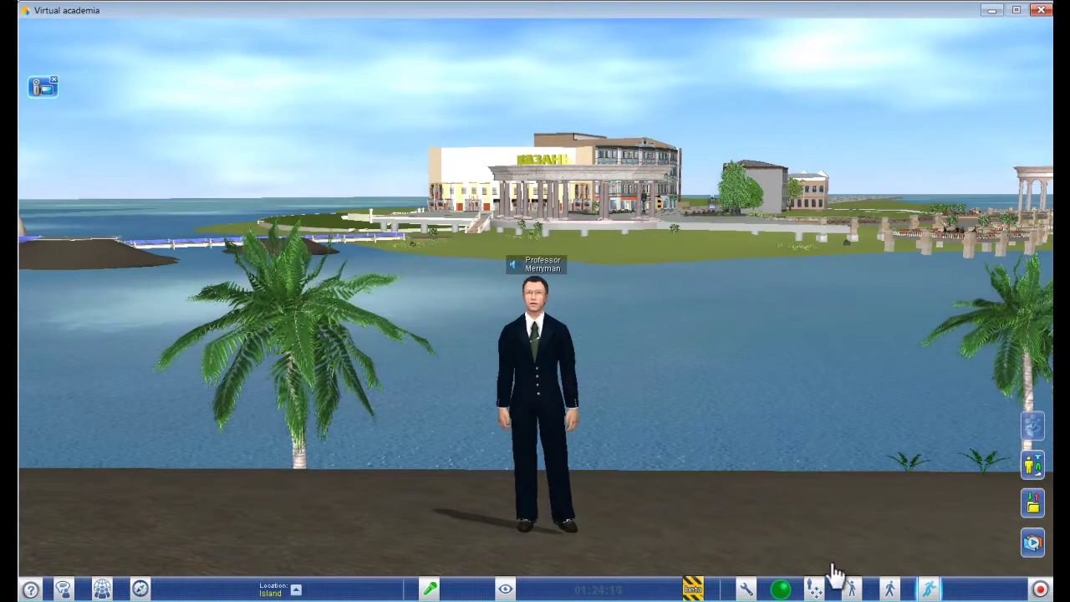
{"action": "left_click", "coordinate": [845, 590]}
{"action": "left_click", "coordinate": [827, 465]}
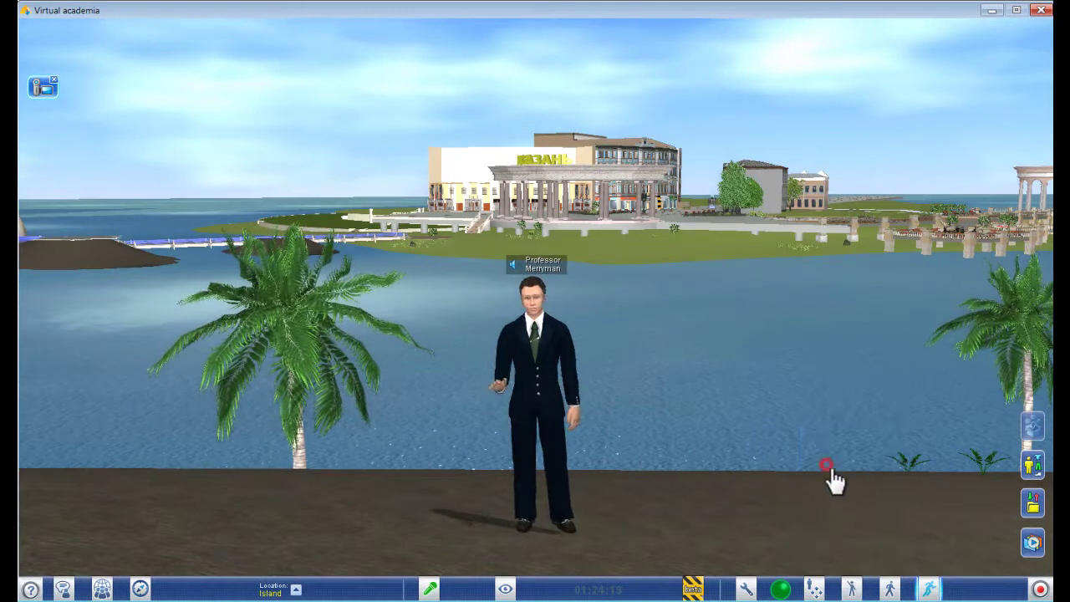
Step: Make the avatar perform the Applause and Waving gestures and look over the rest of the gesture list
{"action": "left_click", "coordinate": [853, 590]}
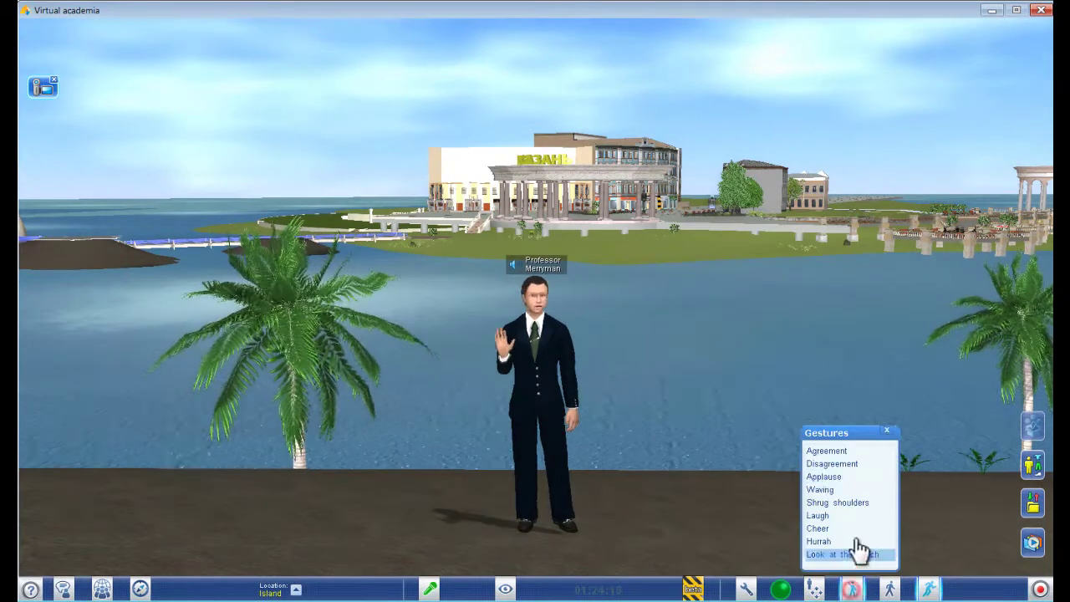
{"action": "left_click", "coordinate": [839, 479]}
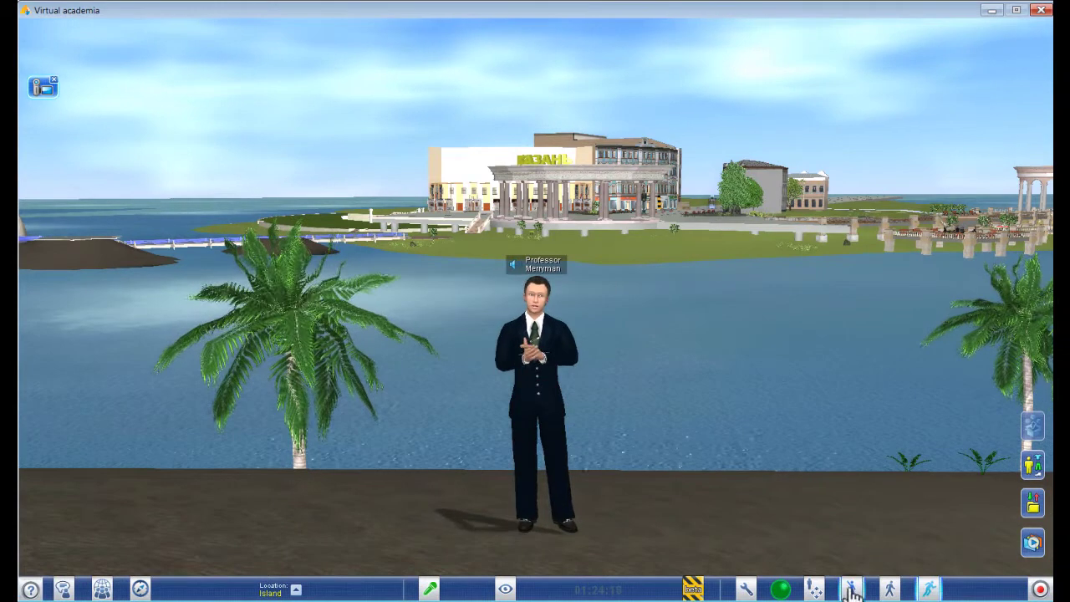
{"action": "left_click", "coordinate": [852, 591]}
{"action": "left_click", "coordinate": [825, 491]}
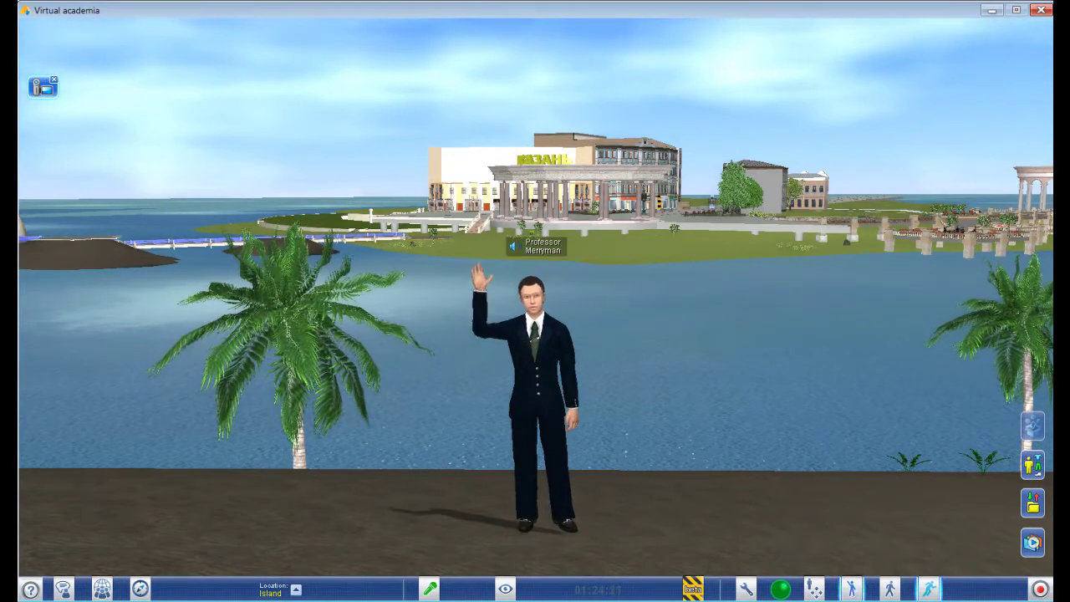
{"action": "left_click", "coordinate": [853, 590]}
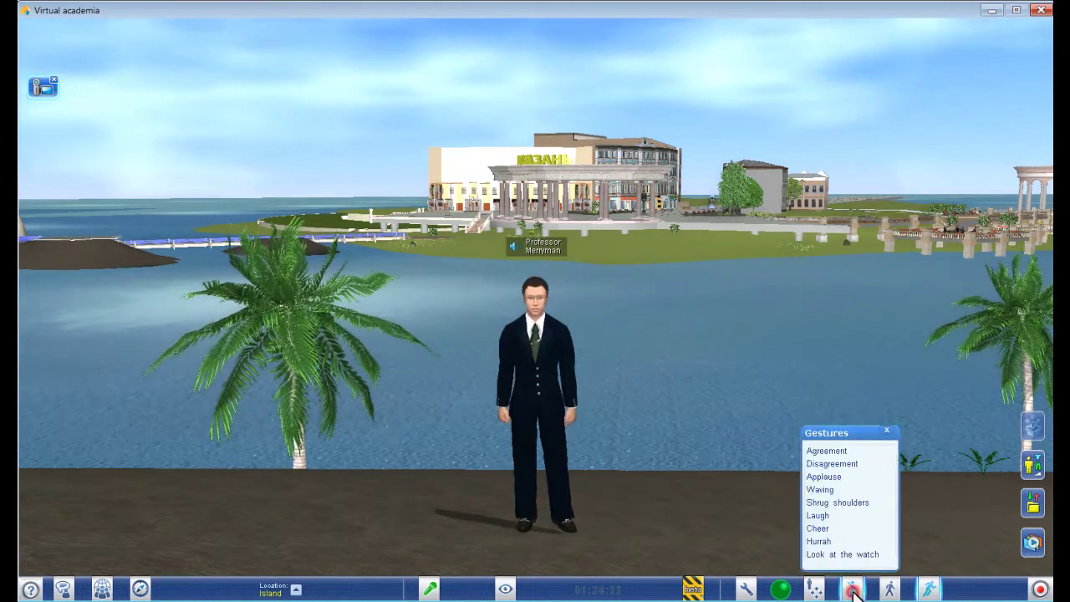
{"action": "left_click", "coordinate": [853, 591]}
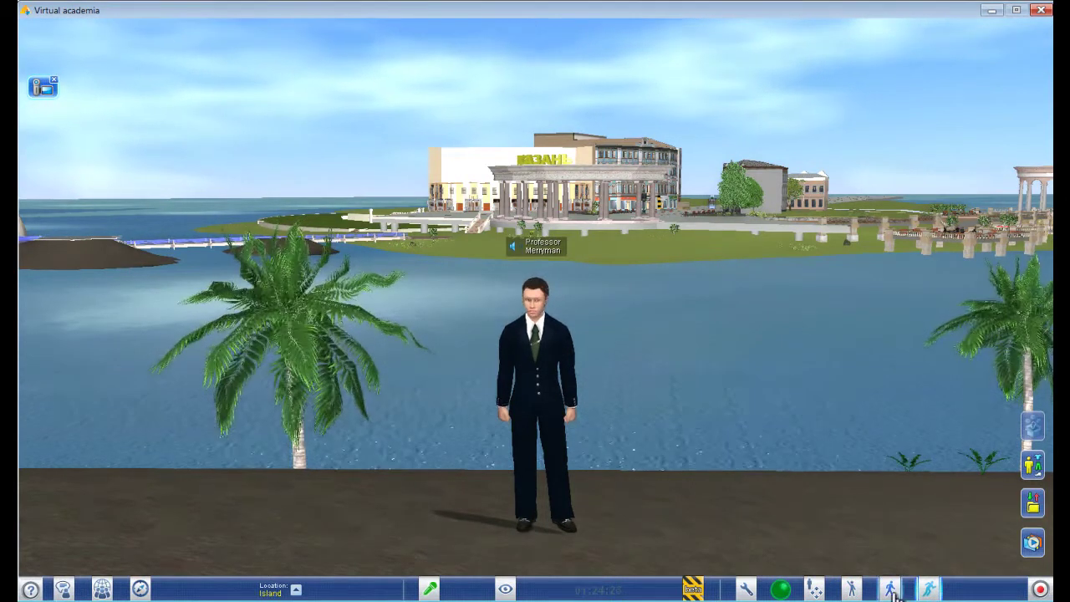
Step: Set the avatar's pace to walking and change the camera to third-person view
{"action": "left_click", "coordinate": [892, 590]}
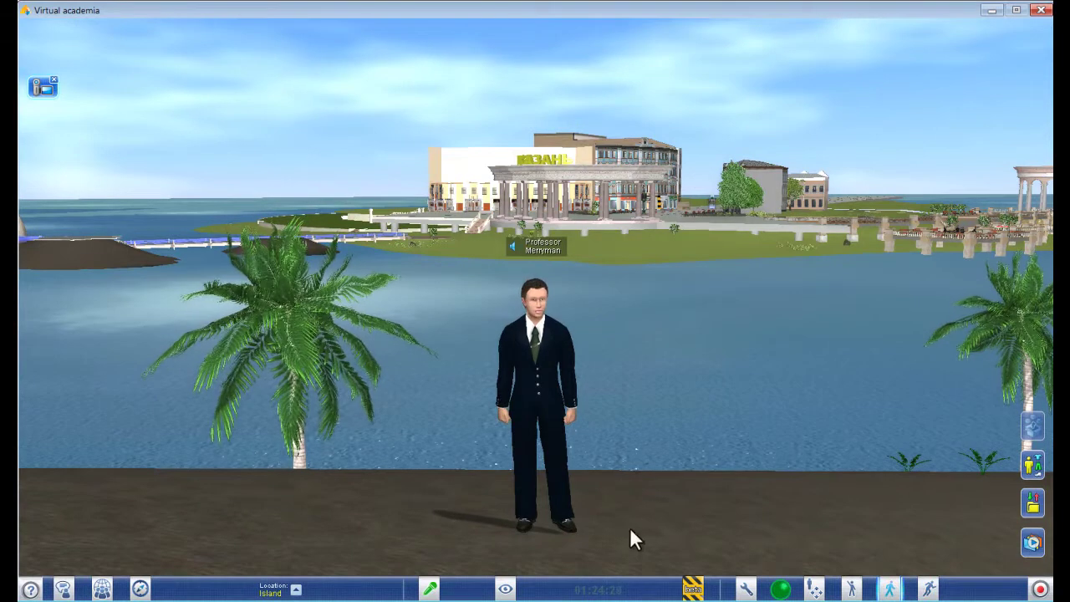
{"action": "left_click_drag", "start_coordinate": [605, 530], "coordinate": [510, 591]}
{"action": "left_click", "coordinate": [506, 590]}
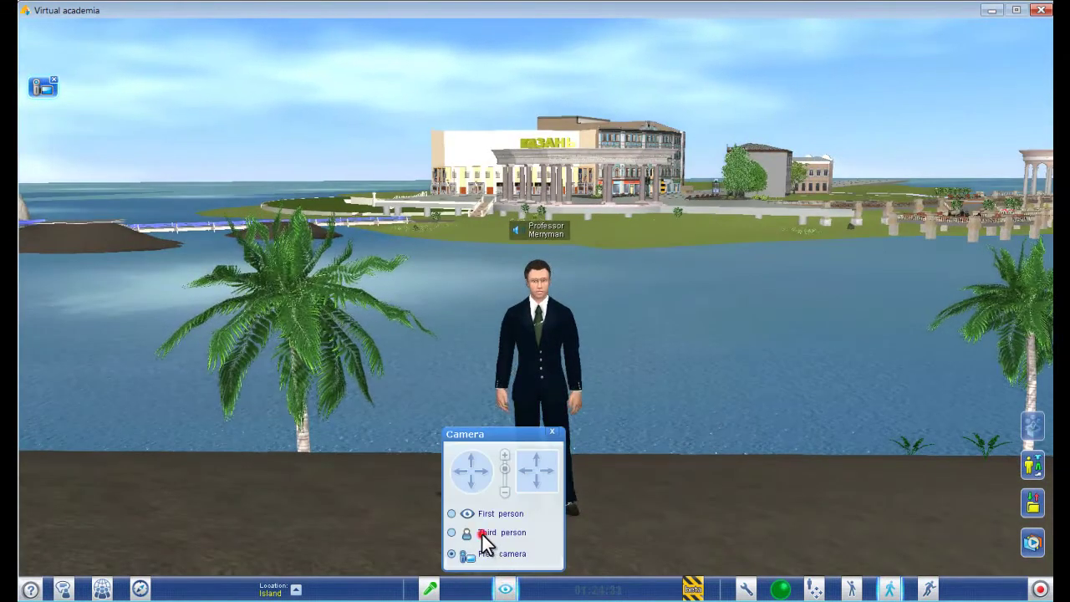
{"action": "left_click", "coordinate": [481, 534]}
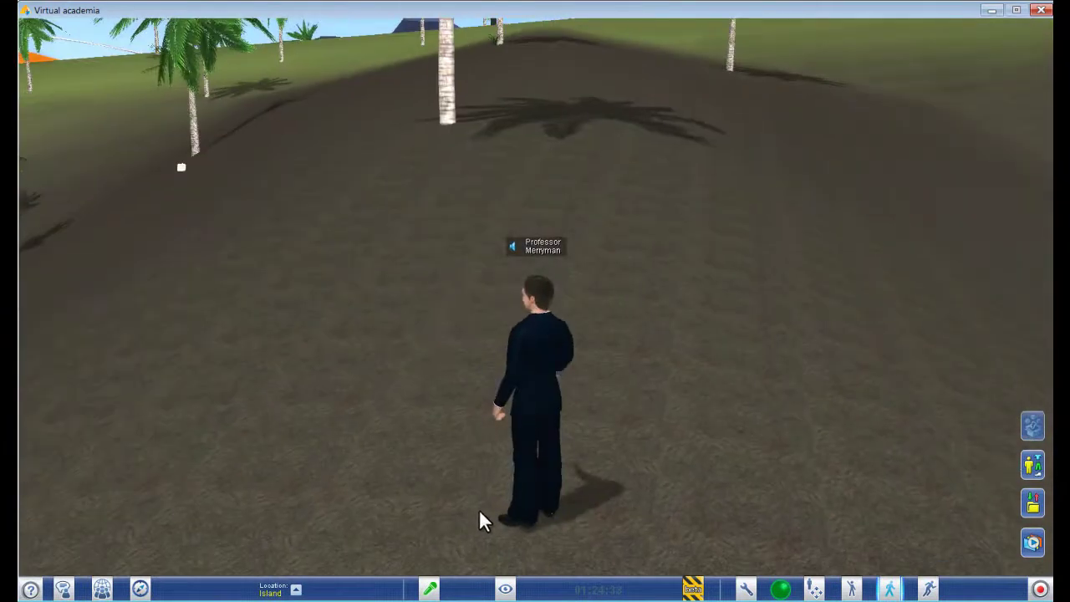
Step: Walk the avatar along the dirt ground toward the palms, and continue in the same direction at a run
{"action": "left_click", "coordinate": [450, 252]}
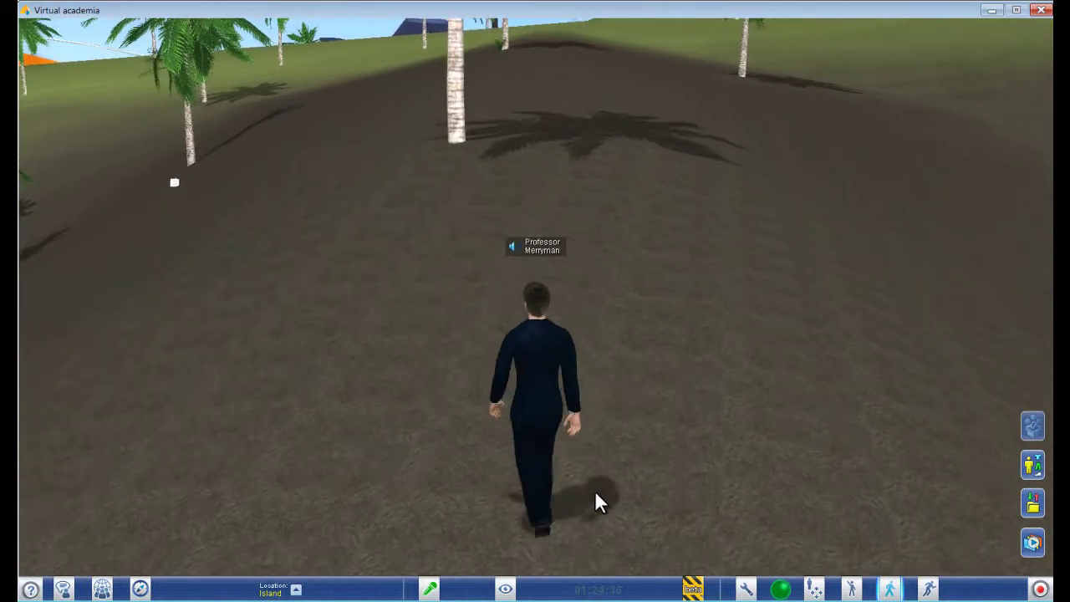
{"action": "left_click", "coordinate": [470, 130]}
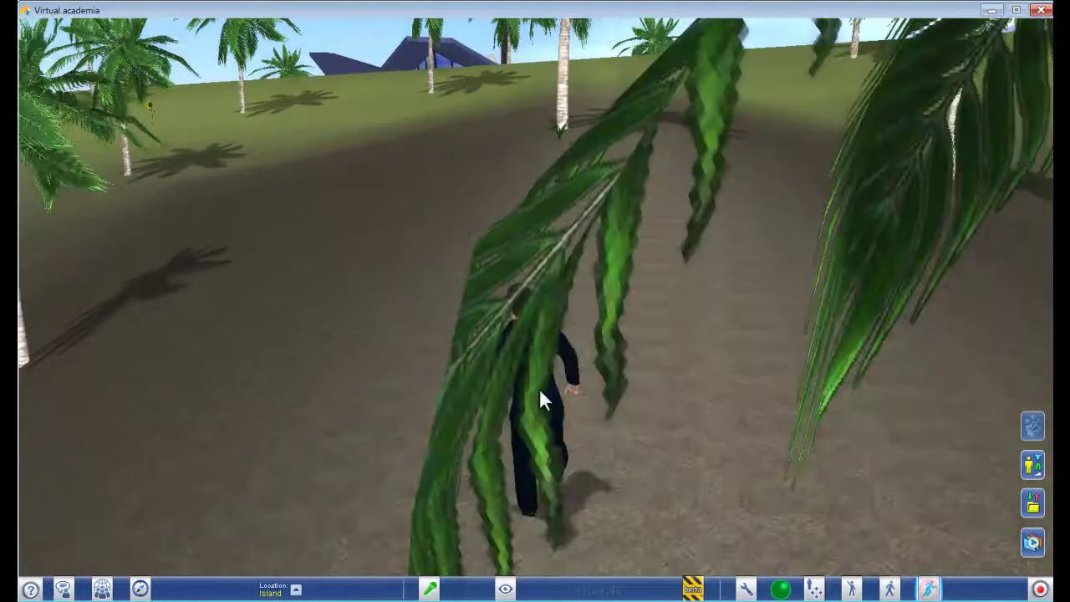
{"action": "double_click", "coordinate": [610, 267]}
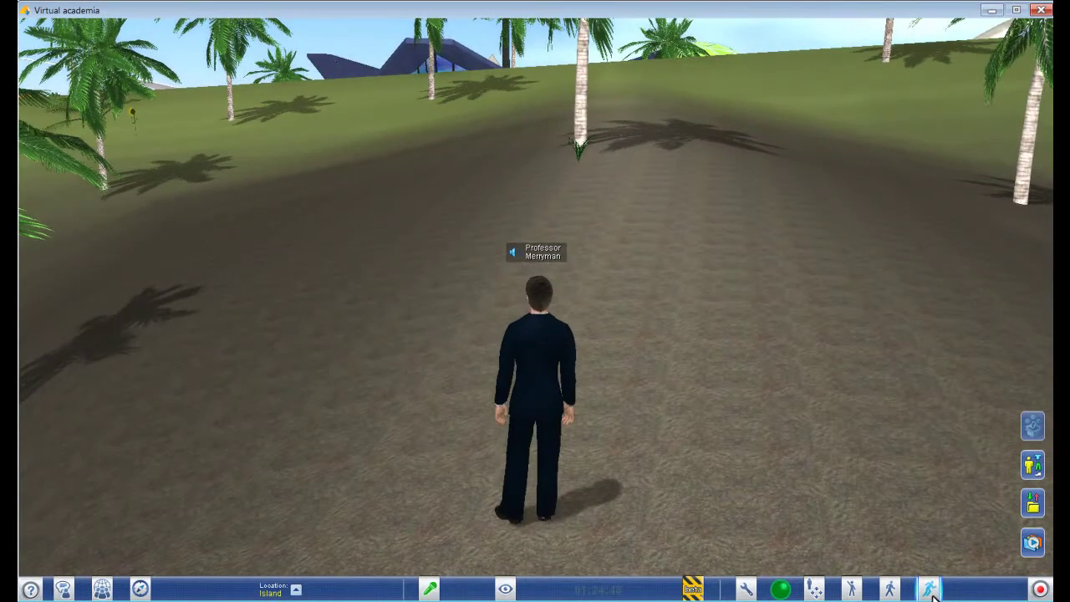
{"action": "double_click", "coordinate": [771, 252]}
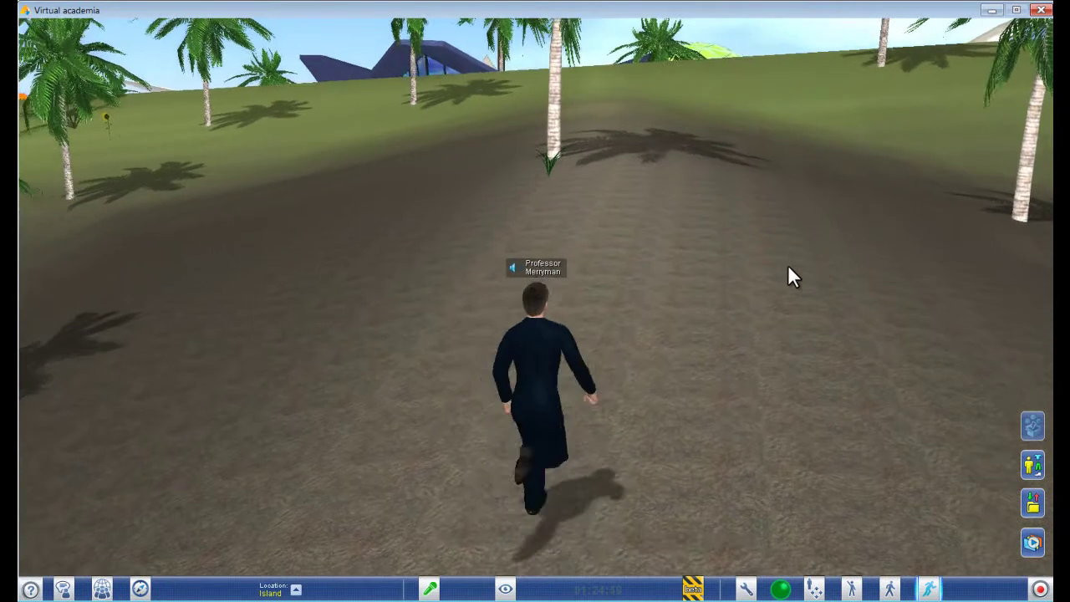
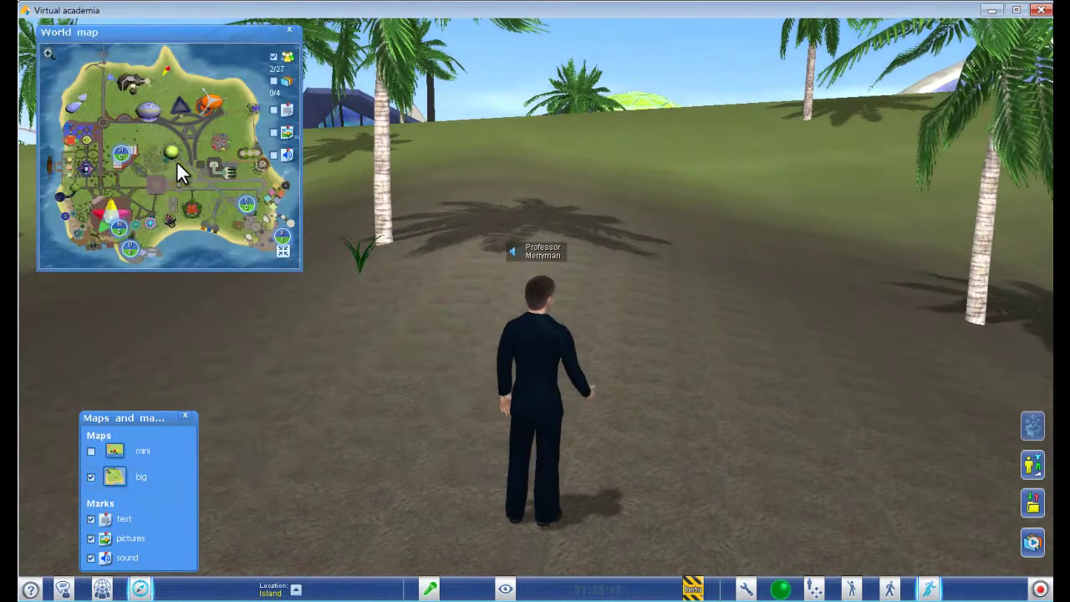
Step: Move the avatar to the road junction using the world map, bring it inside the Marquee and close the map
{"action": "left_click", "coordinate": [189, 117]}
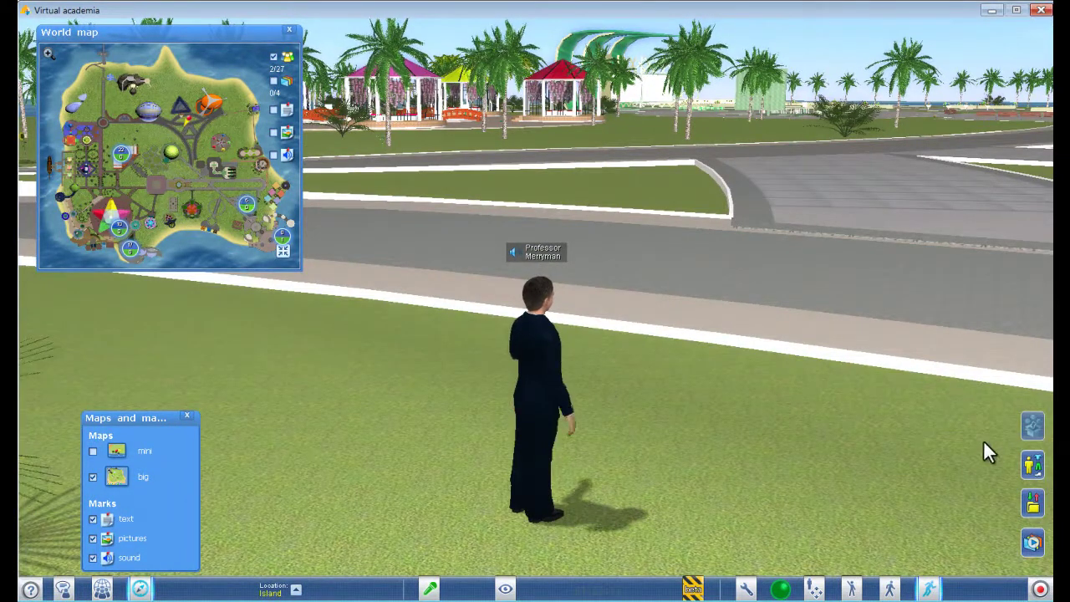
{"action": "left_click", "coordinate": [775, 512]}
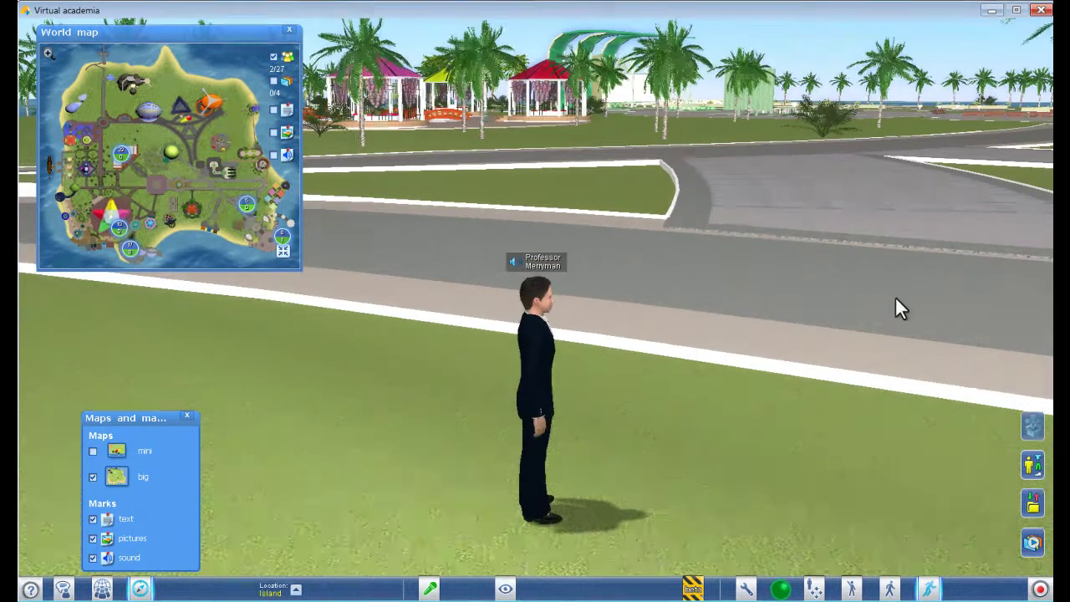
{"action": "left_click", "coordinate": [808, 470]}
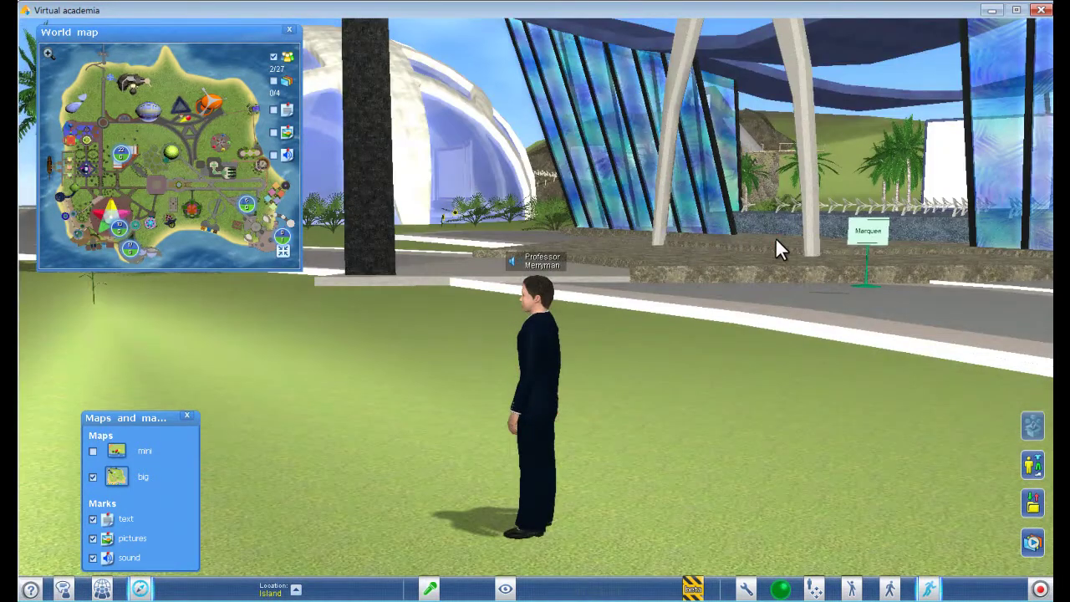
{"action": "left_click", "coordinate": [775, 237]}
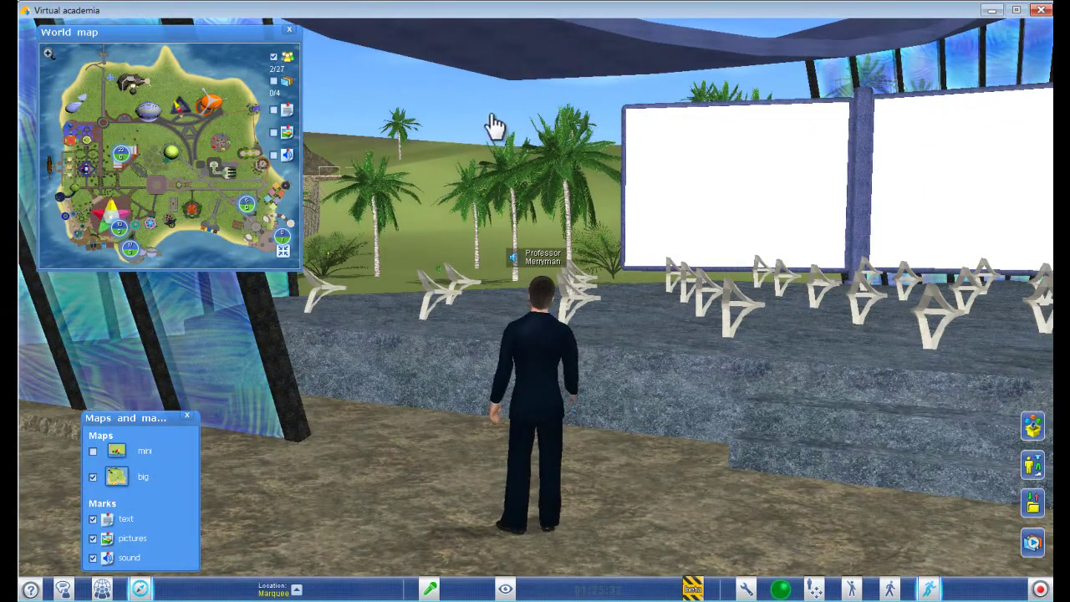
{"action": "left_click", "coordinate": [289, 30]}
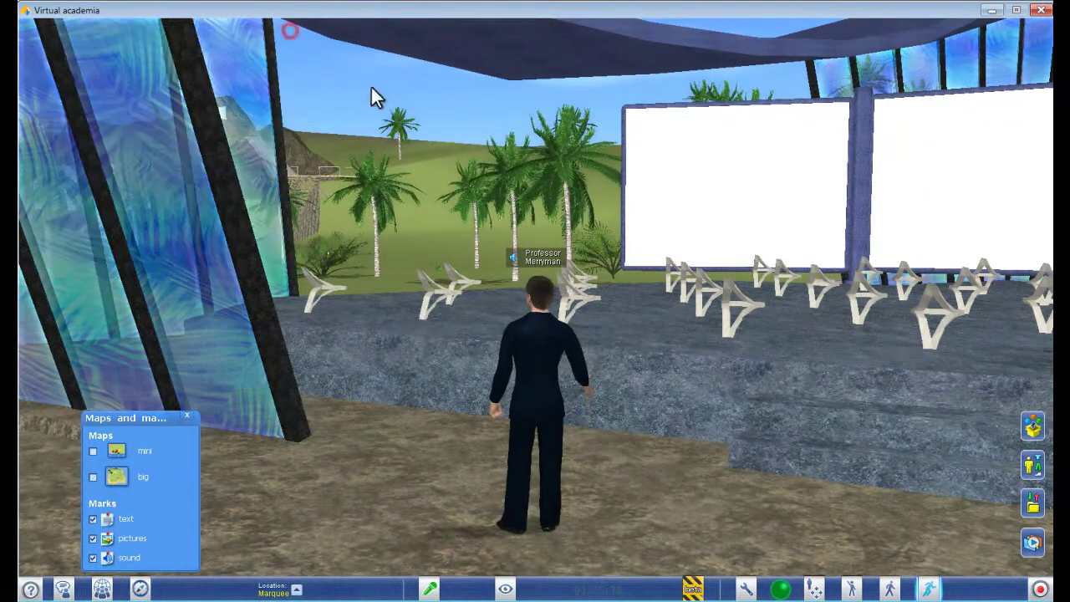
Step: Place Chair number 10 from the object gallery's favorites on the ground beside the avatar, and check the Benches category
{"action": "left_click", "coordinate": [1034, 426]}
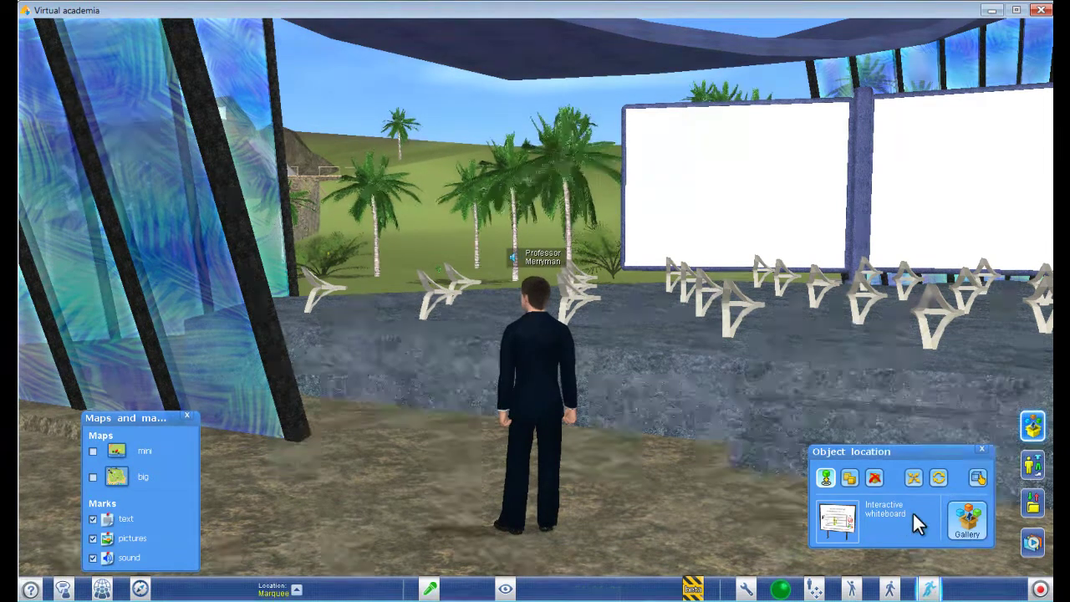
{"action": "left_click", "coordinate": [970, 523]}
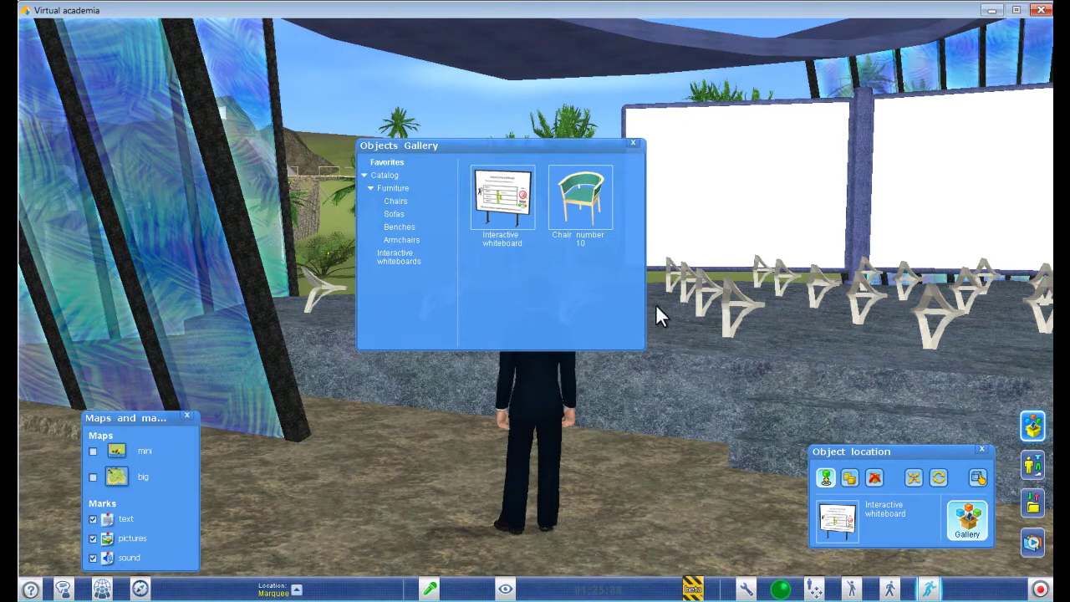
{"action": "left_click", "coordinate": [581, 216]}
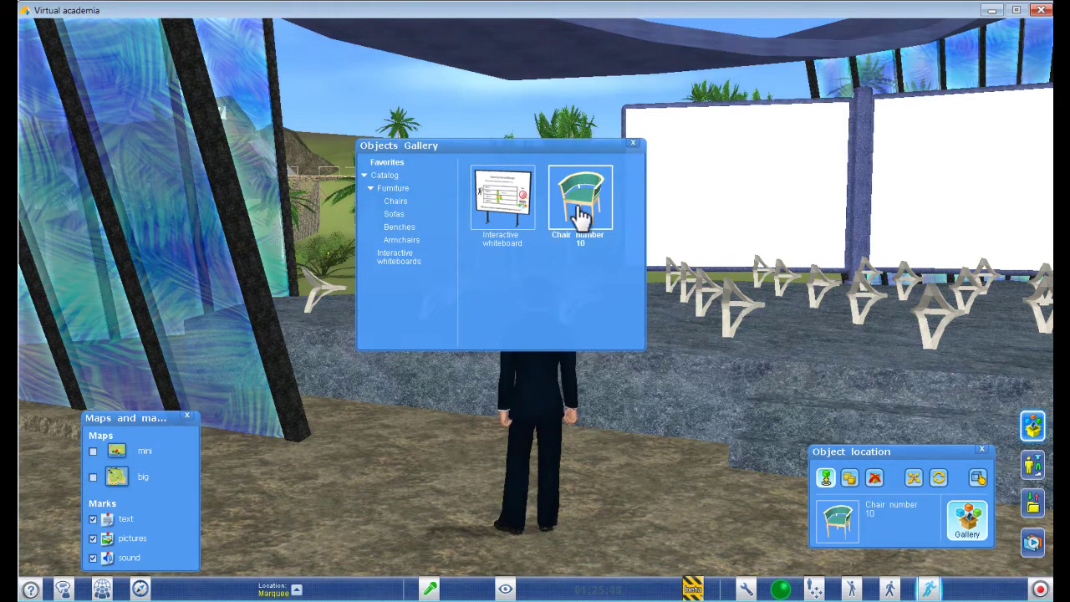
{"action": "left_click", "coordinate": [693, 516]}
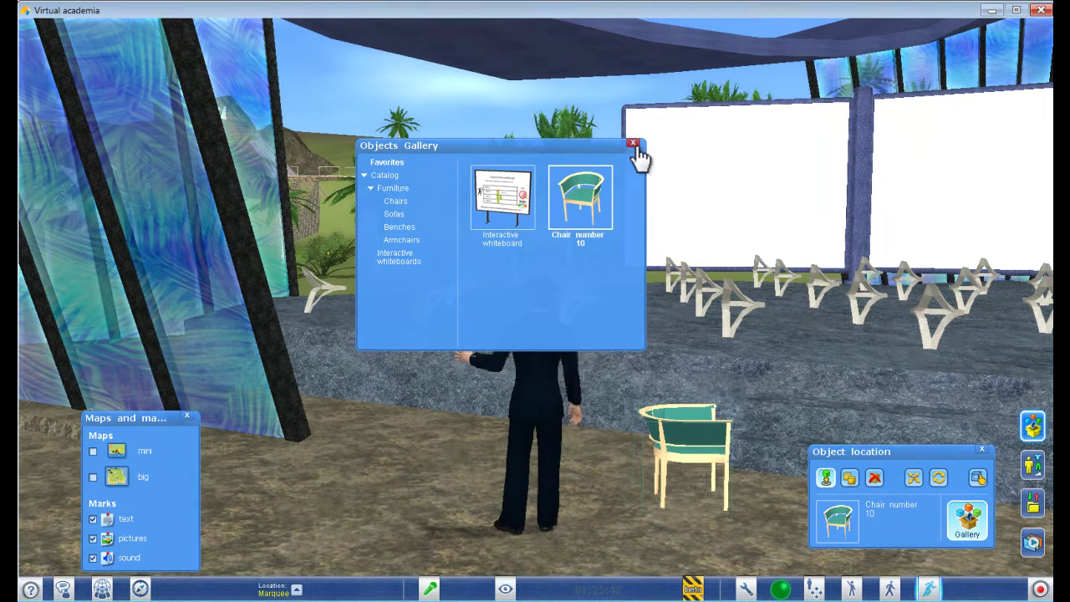
{"action": "left_click", "coordinate": [395, 226]}
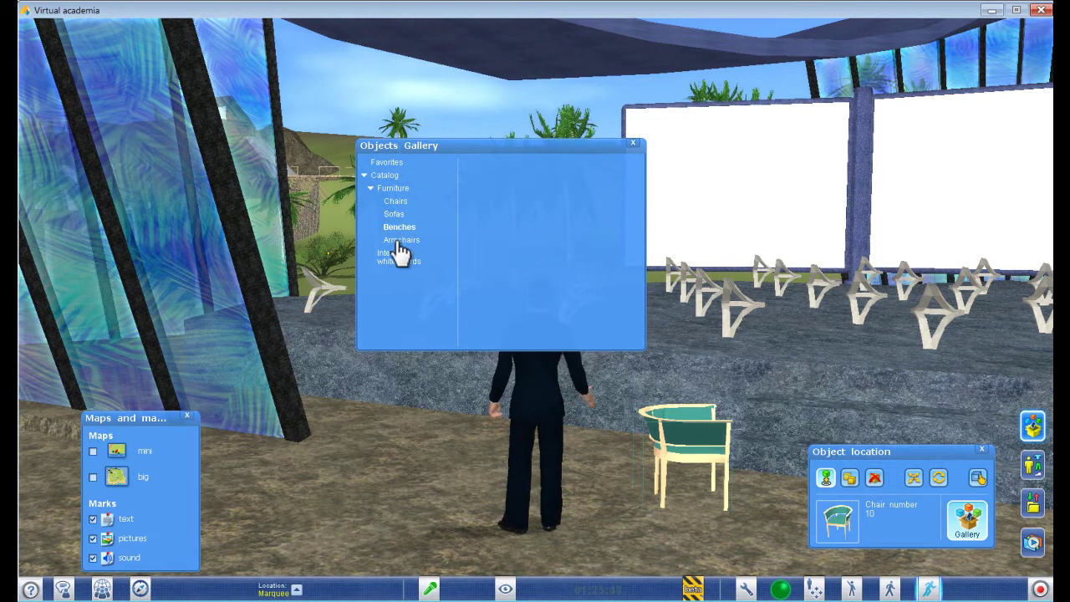
{"action": "left_click", "coordinate": [633, 144]}
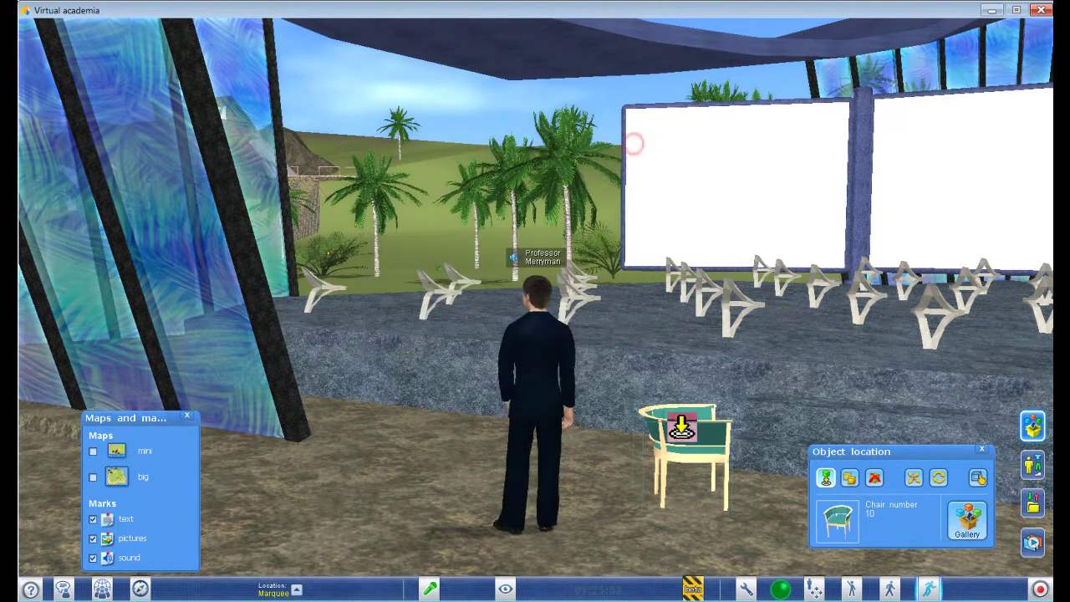
{"action": "left_click", "coordinate": [983, 453]}
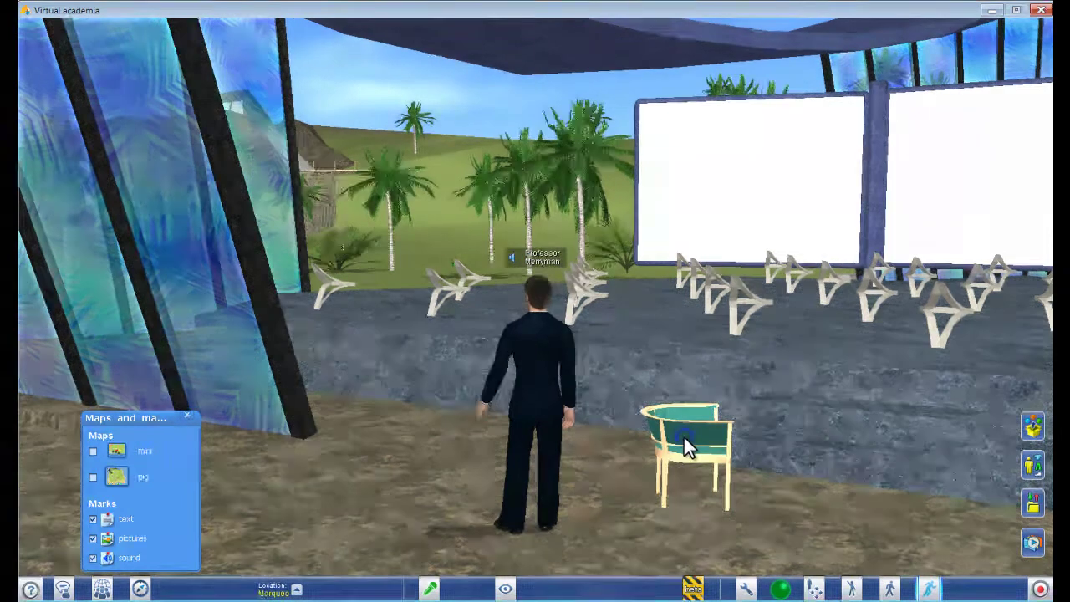
Step: Seat the avatar on the green chair and have it stand up again
{"action": "left_click", "coordinate": [684, 438]}
{"action": "left_click", "coordinate": [689, 445]}
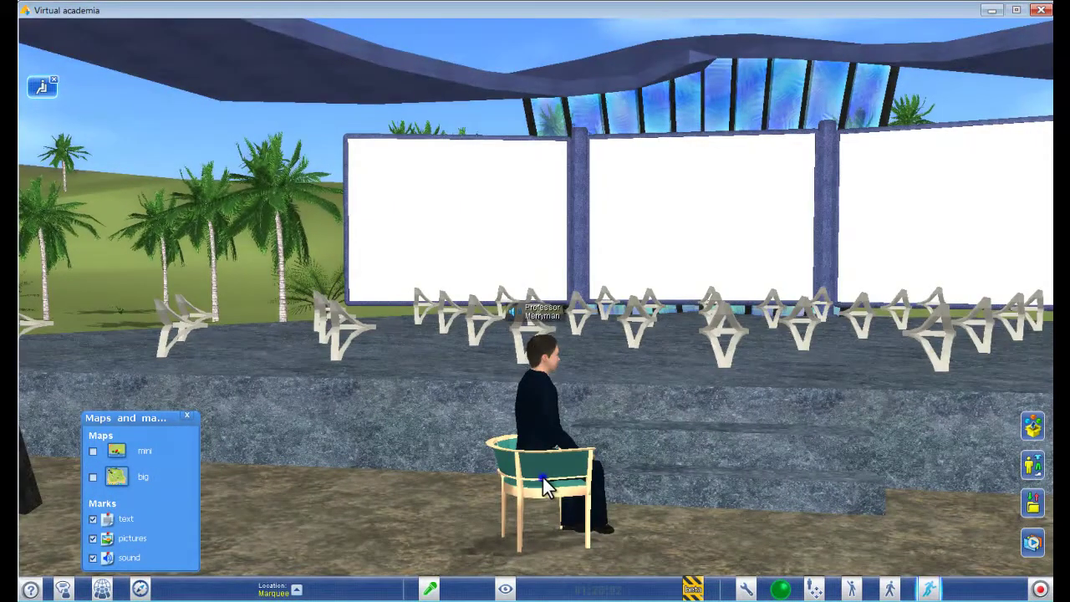
{"action": "left_click", "coordinate": [542, 486]}
{"action": "left_click", "coordinate": [545, 489]}
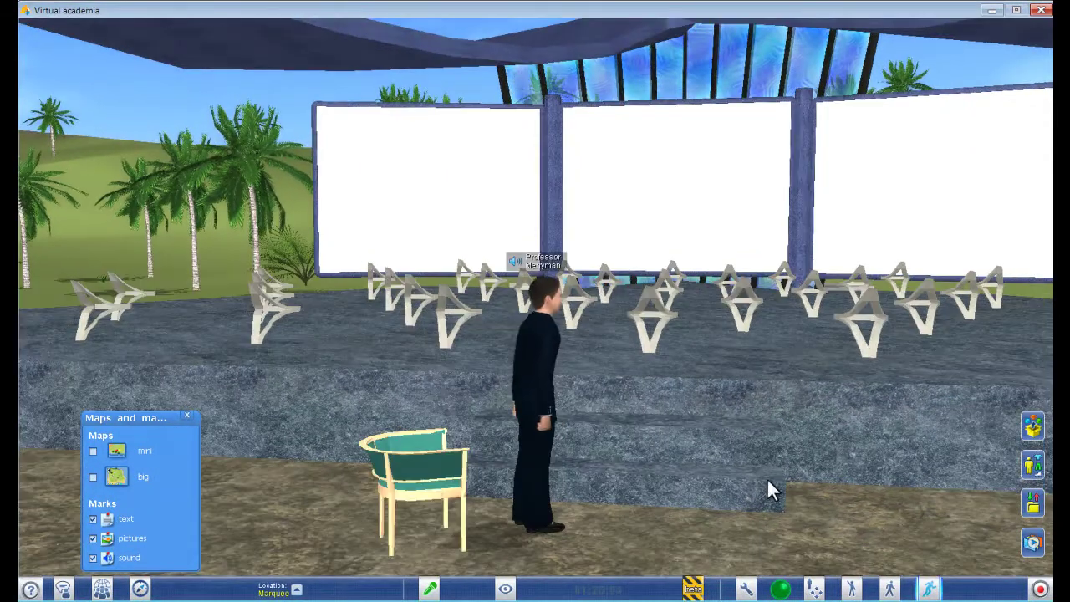
Step: Delete the green chair beside the avatar with the object location tools and close them
{"action": "left_click", "coordinate": [1035, 428]}
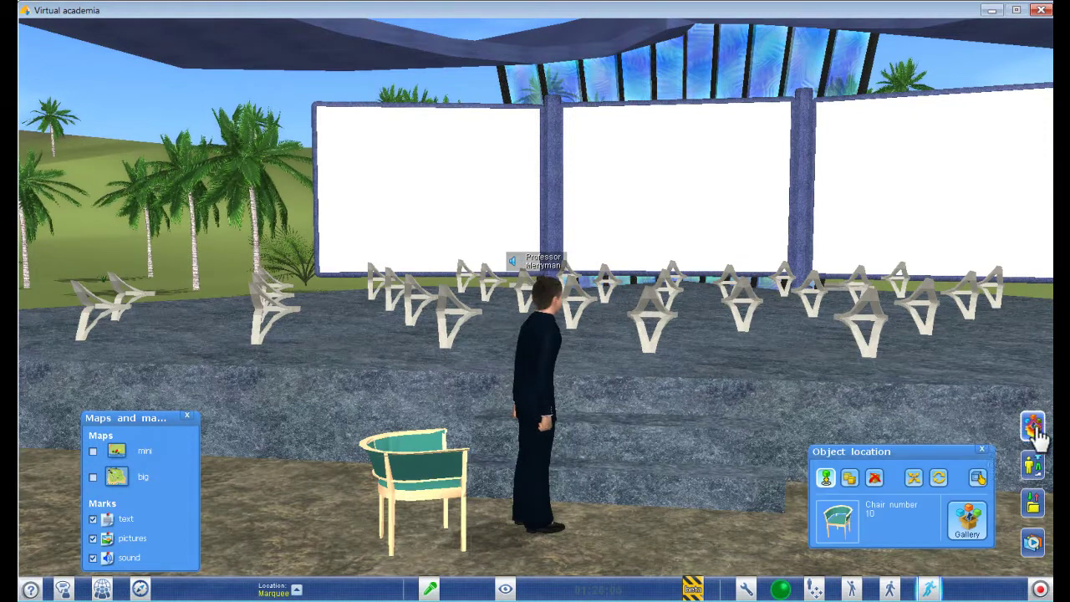
{"action": "left_click", "coordinate": [877, 483]}
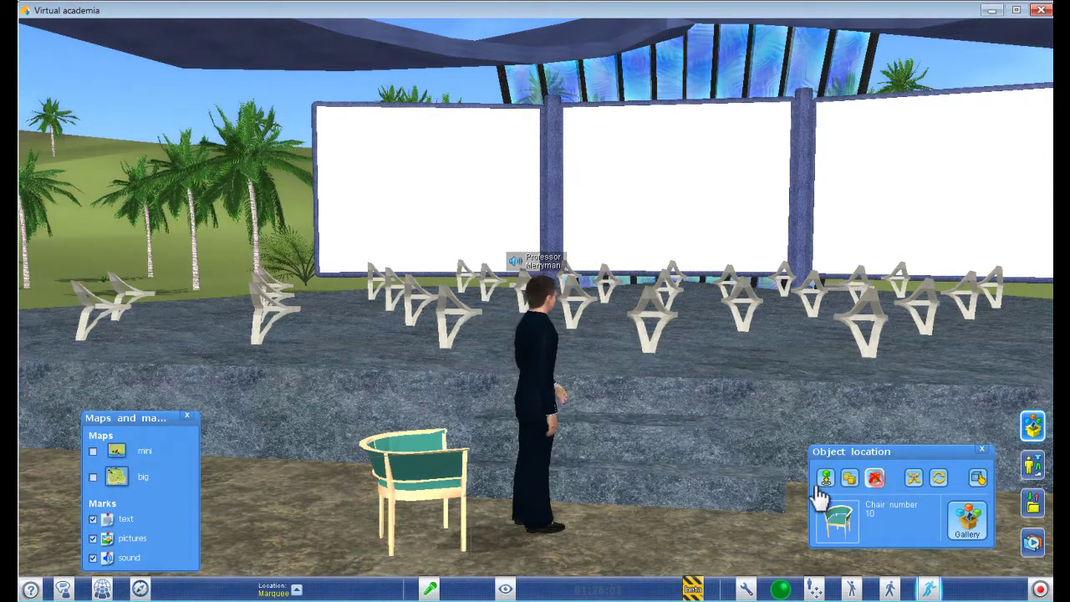
{"action": "left_click", "coordinate": [430, 471]}
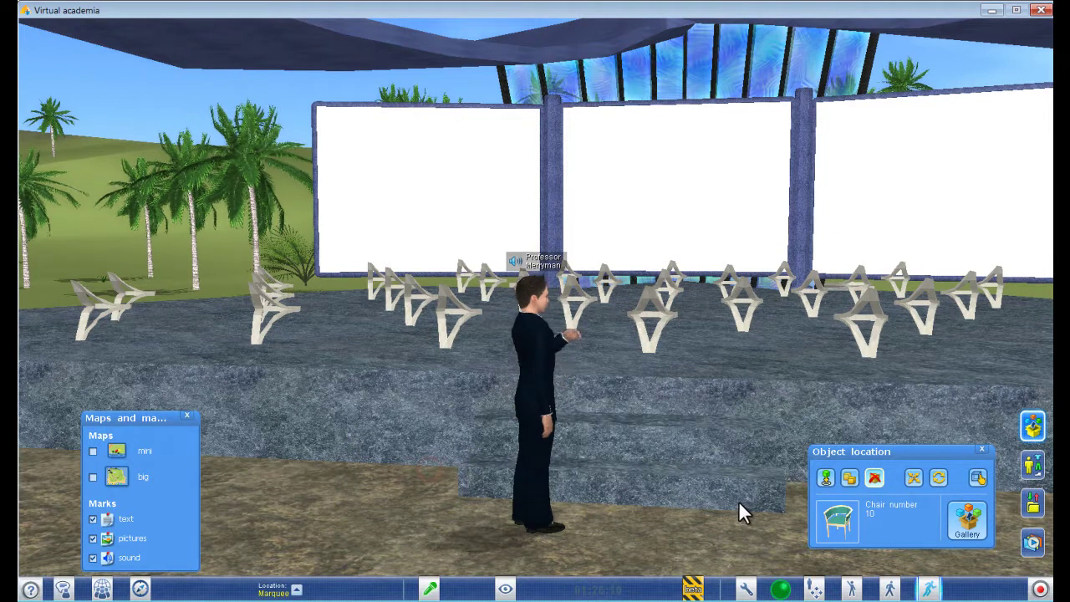
{"action": "left_click", "coordinate": [985, 452]}
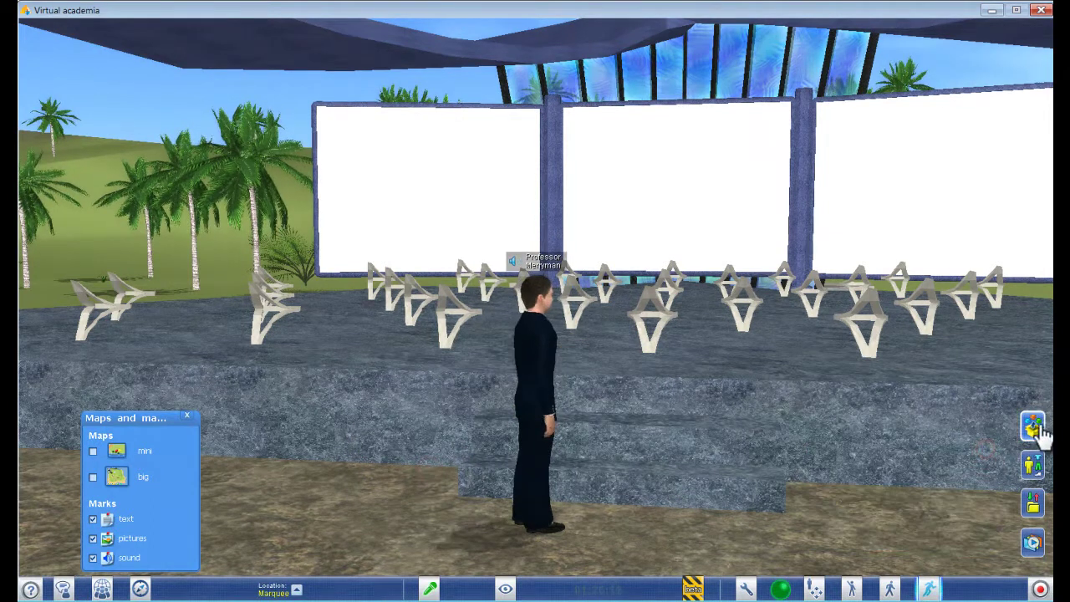
Step: Preview the avatar in the yellow sweater in the avatar editor, including its close-up body views, browse the female avatars, and discard the changes
{"action": "left_click", "coordinate": [1035, 470]}
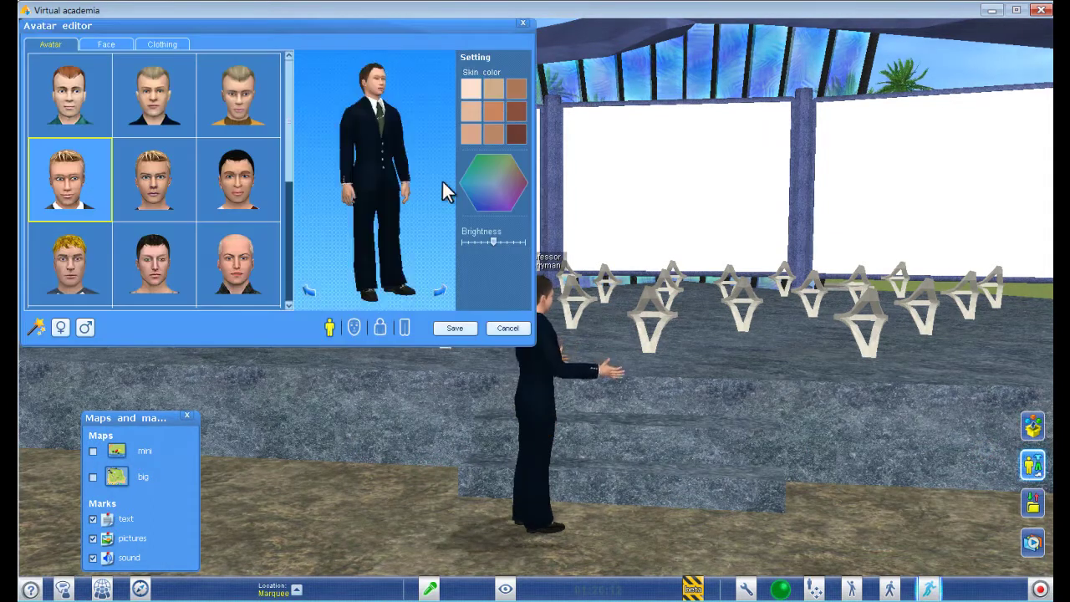
{"action": "left_click", "coordinate": [226, 196]}
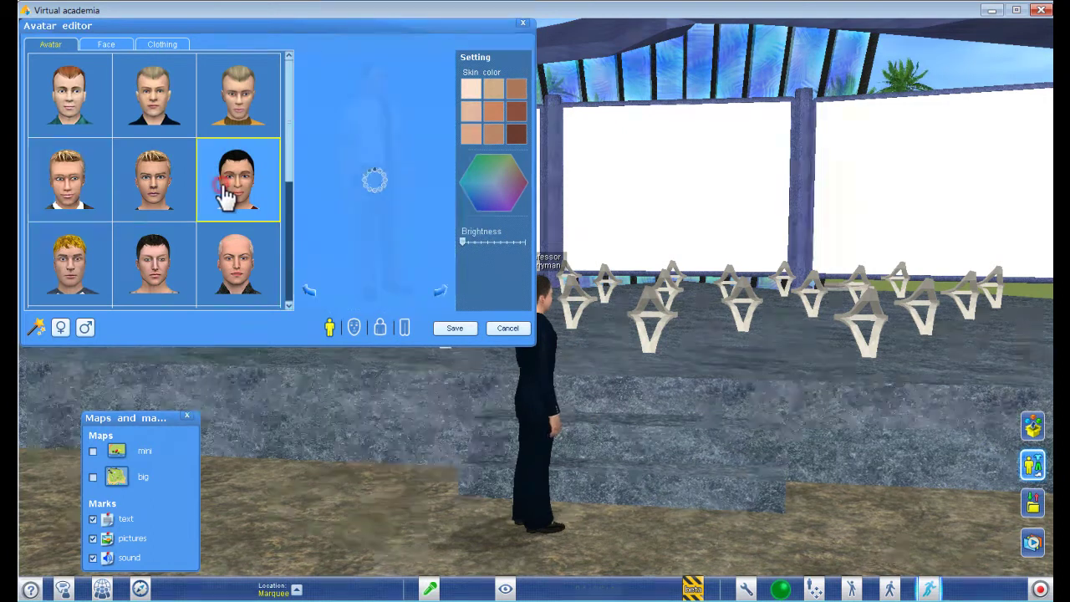
{"action": "left_click", "coordinate": [238, 117]}
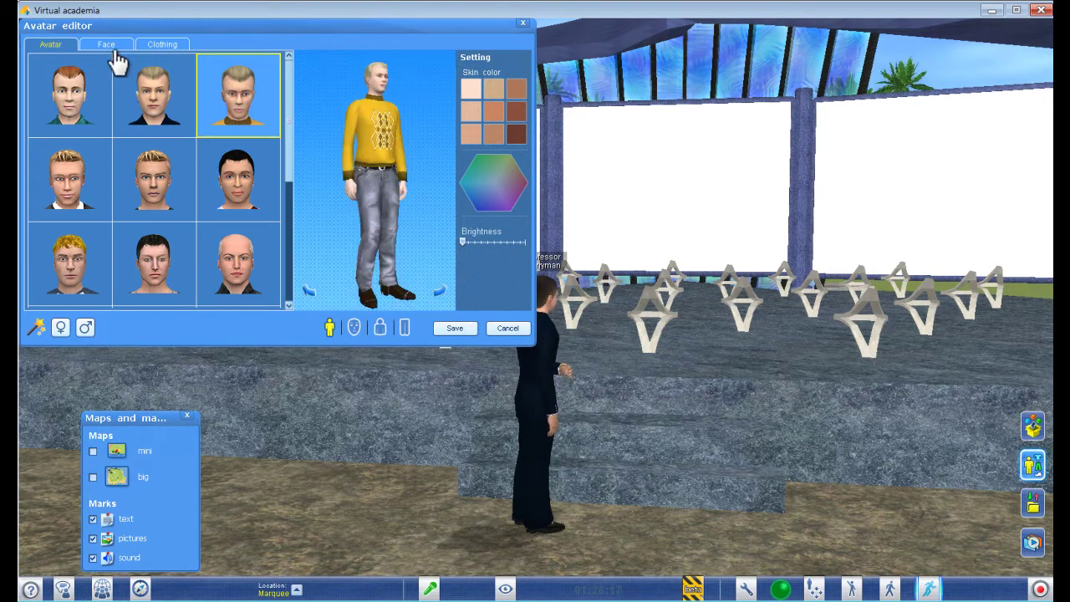
{"action": "left_click_drag", "start_coordinate": [287, 150], "coordinate": [284, 287]}
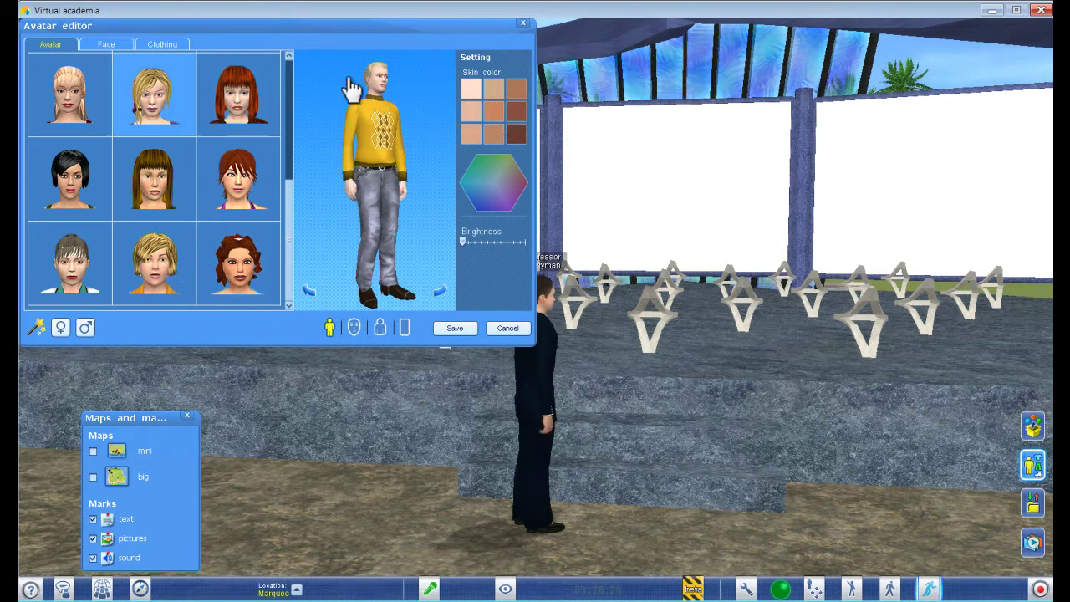
{"action": "left_click", "coordinate": [355, 329]}
{"action": "left_click", "coordinate": [381, 330]}
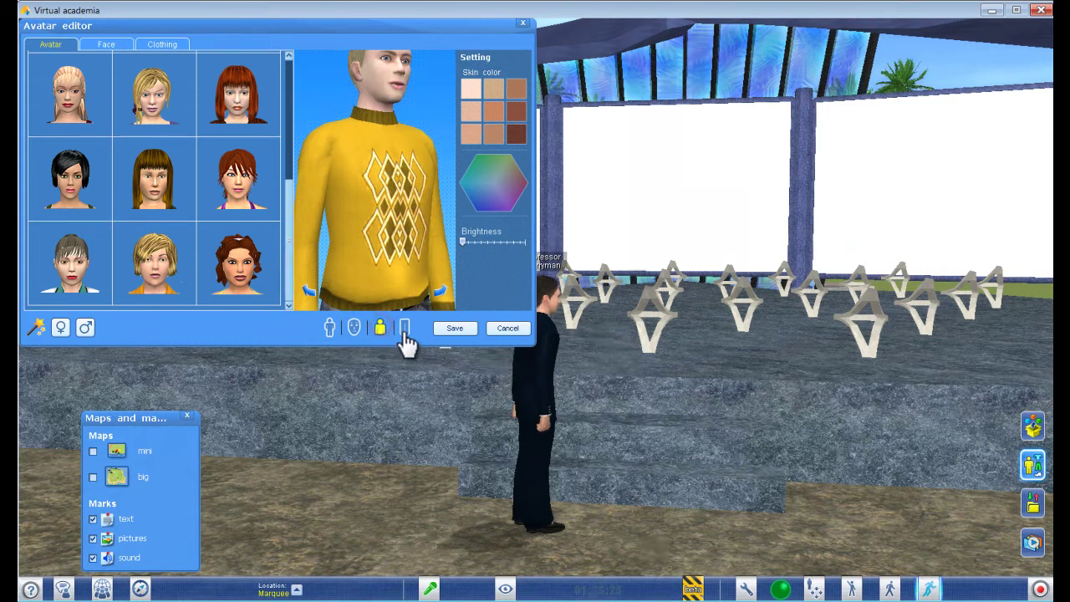
{"action": "left_click", "coordinate": [405, 329]}
{"action": "left_click", "coordinate": [506, 329]}
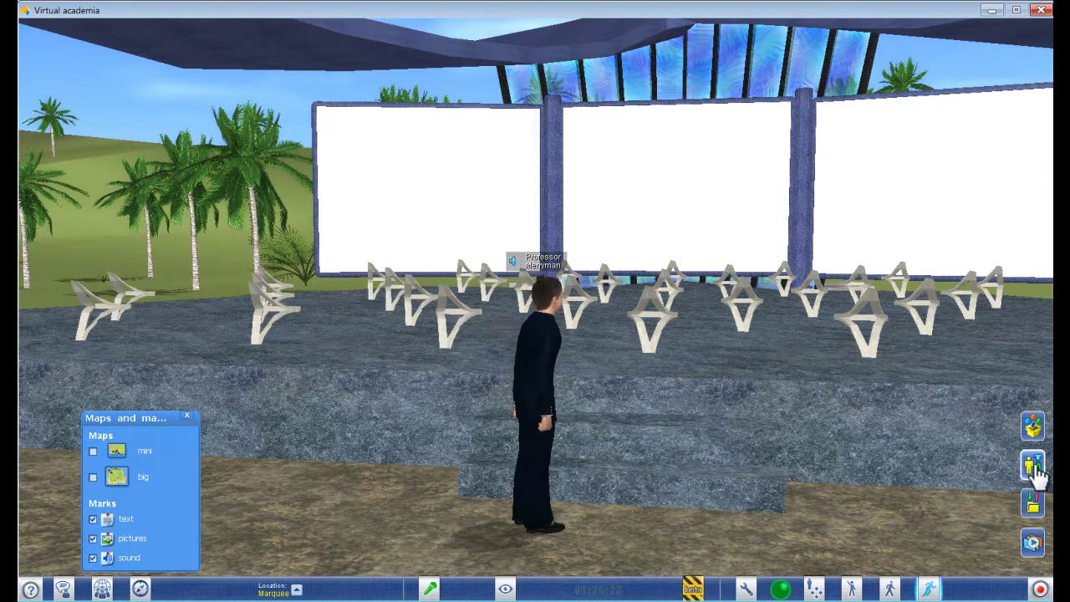
Step: Examine the personal collection's folders and its file upload dialog, and close both without uploading anything
{"action": "left_click", "coordinate": [1034, 503]}
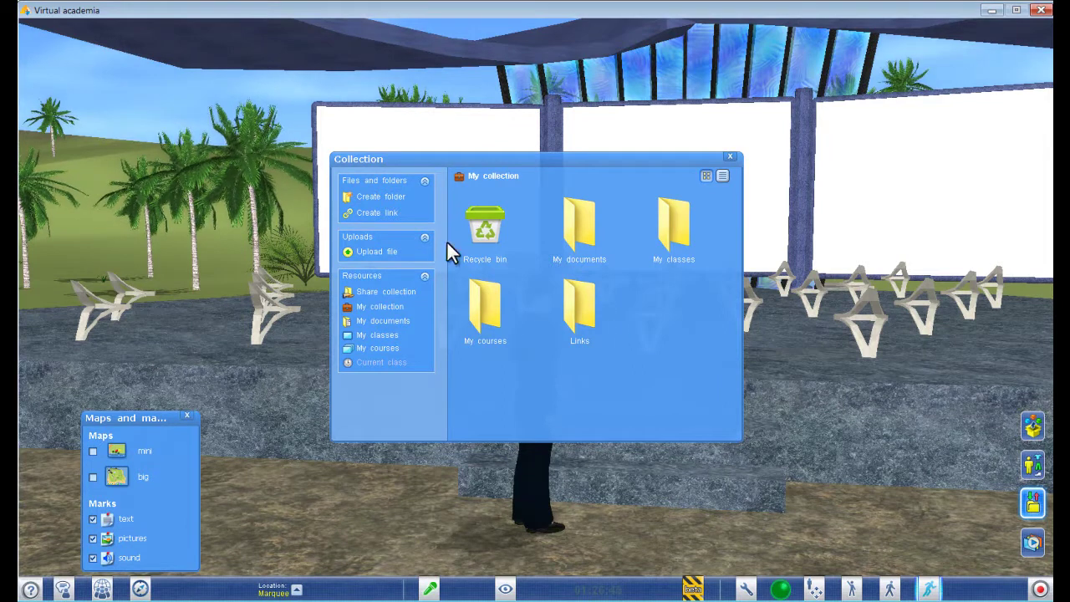
{"action": "left_click", "coordinate": [381, 252]}
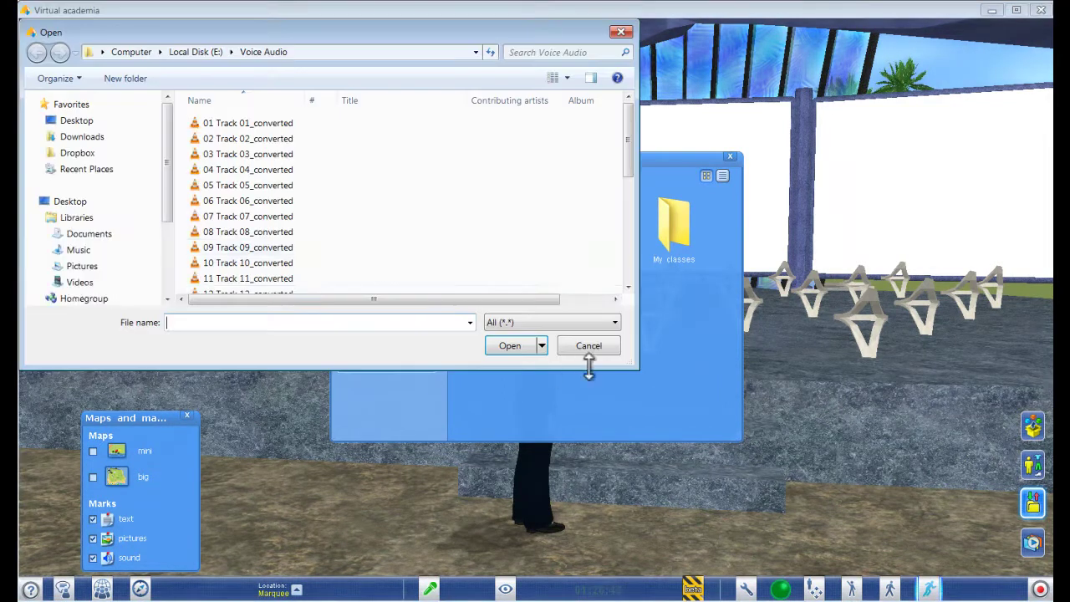
{"action": "left_click", "coordinate": [589, 346]}
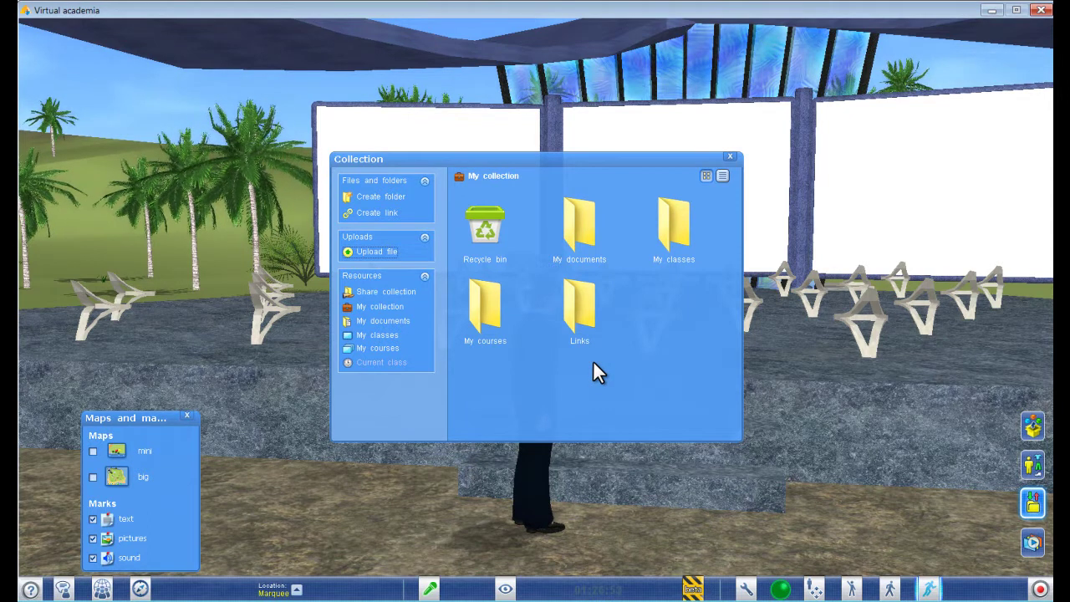
{"action": "left_click", "coordinate": [730, 159]}
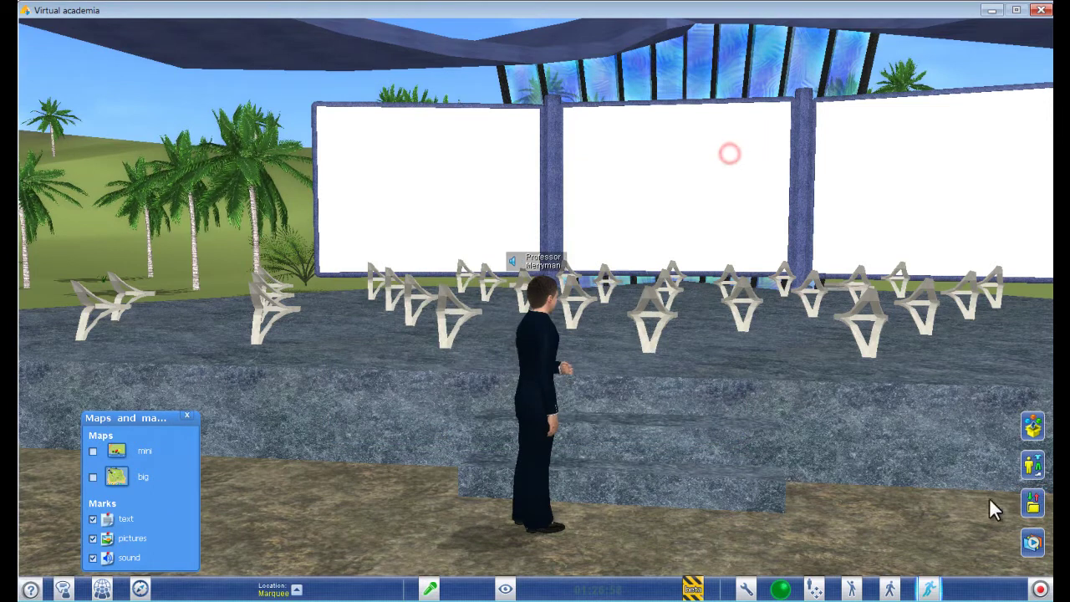
Step: Enter the upcoming class "Course Introduction - Tutorial" from the list of classes, look around its meeting area, and leave the class
{"action": "left_click", "coordinate": [1033, 548]}
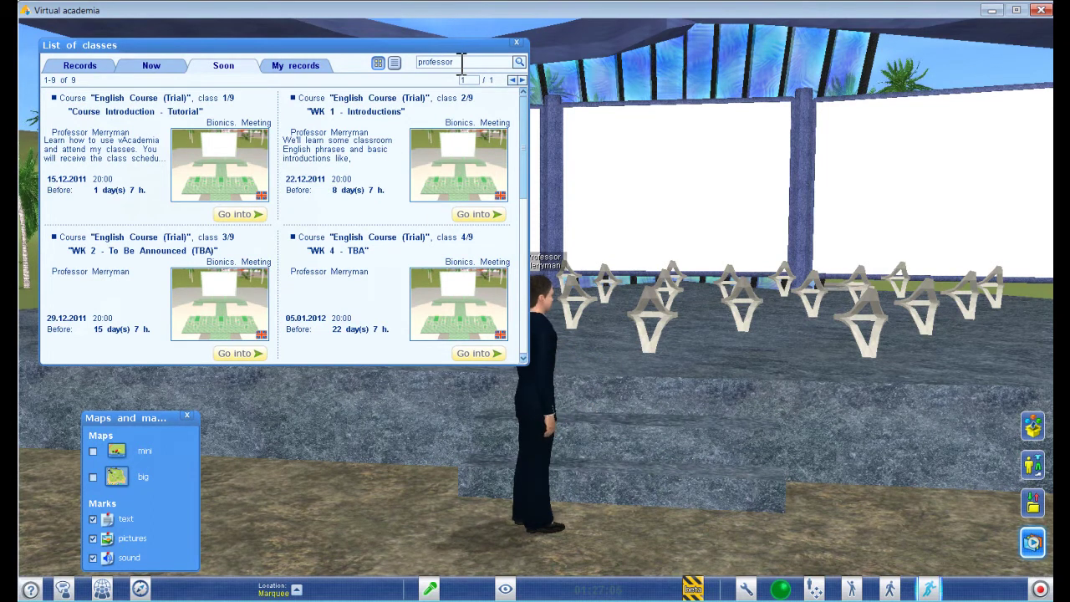
{"action": "mouse_move", "coordinate": [523, 156]}
{"action": "left_mouse_down"}
{"action": "mouse_move", "coordinate": [523, 232]}
{"action": "mouse_move", "coordinate": [530, 151]}
{"action": "left_mouse_up"}
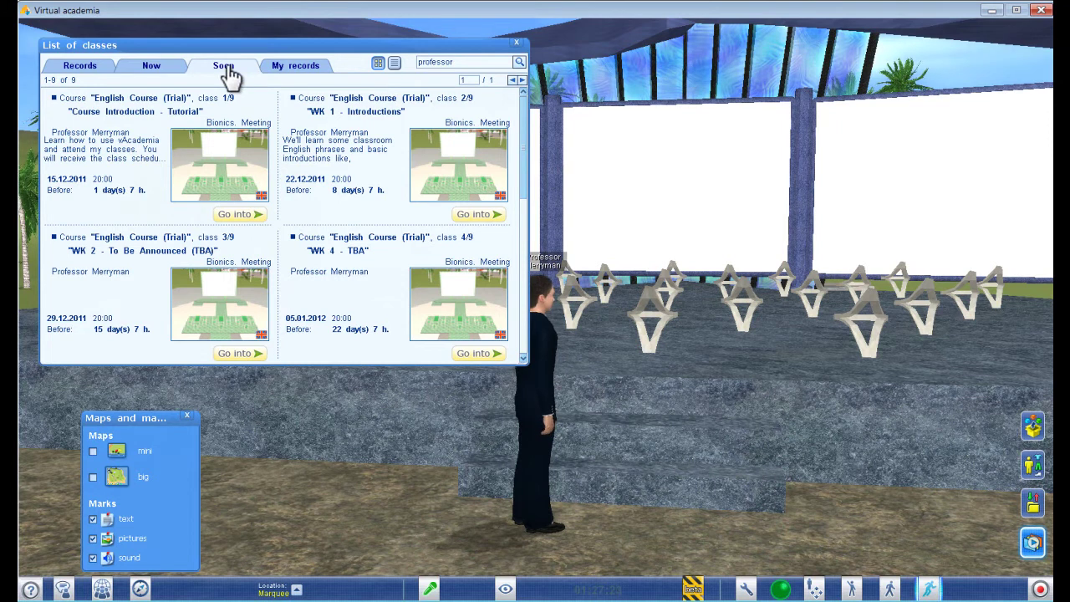
{"action": "left_click", "coordinate": [236, 216]}
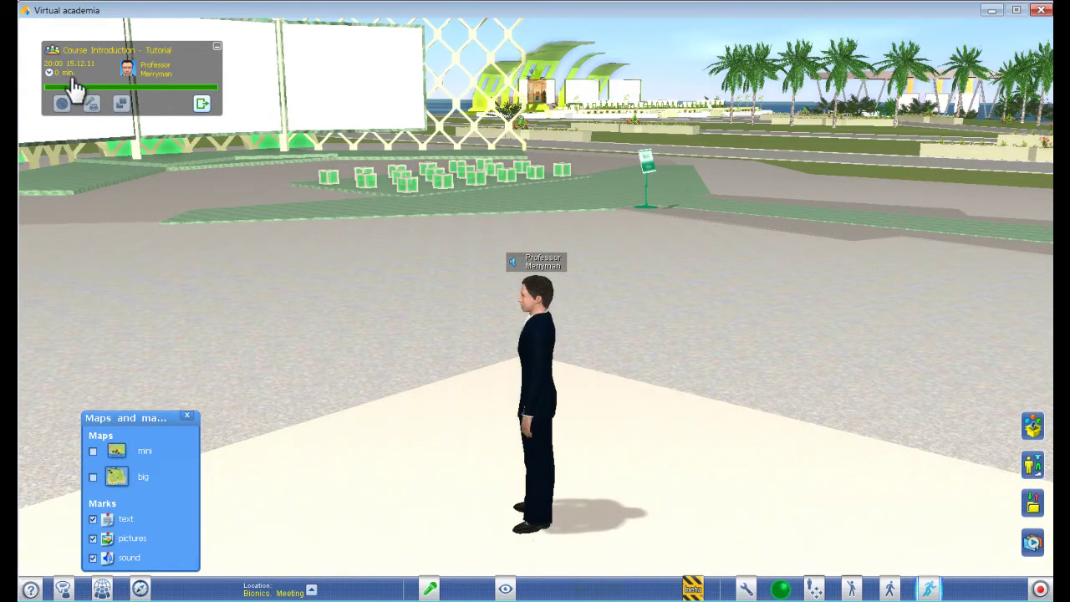
{"action": "left_click", "coordinate": [373, 388]}
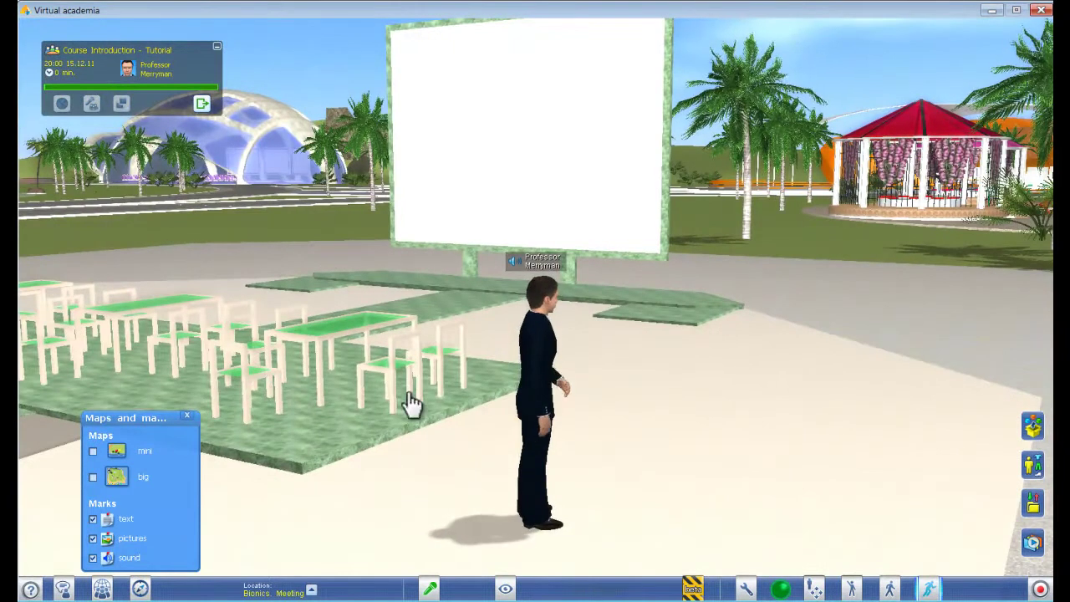
{"action": "left_click", "coordinate": [202, 104]}
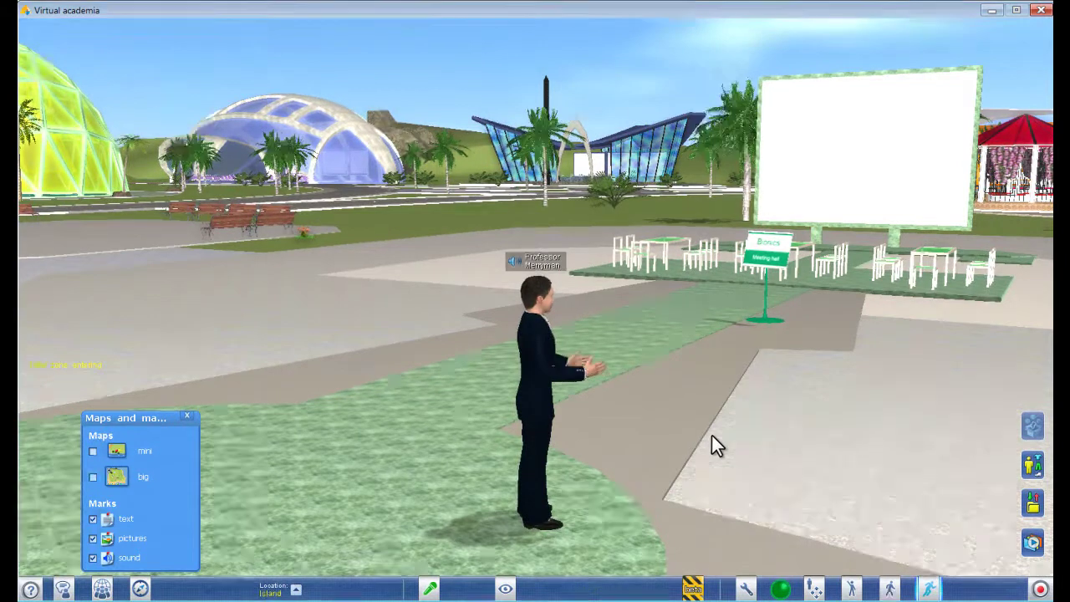
Step: Close the Maps and marks window and look around the Bionics area toward the triple screens
{"action": "left_click", "coordinate": [1042, 592]}
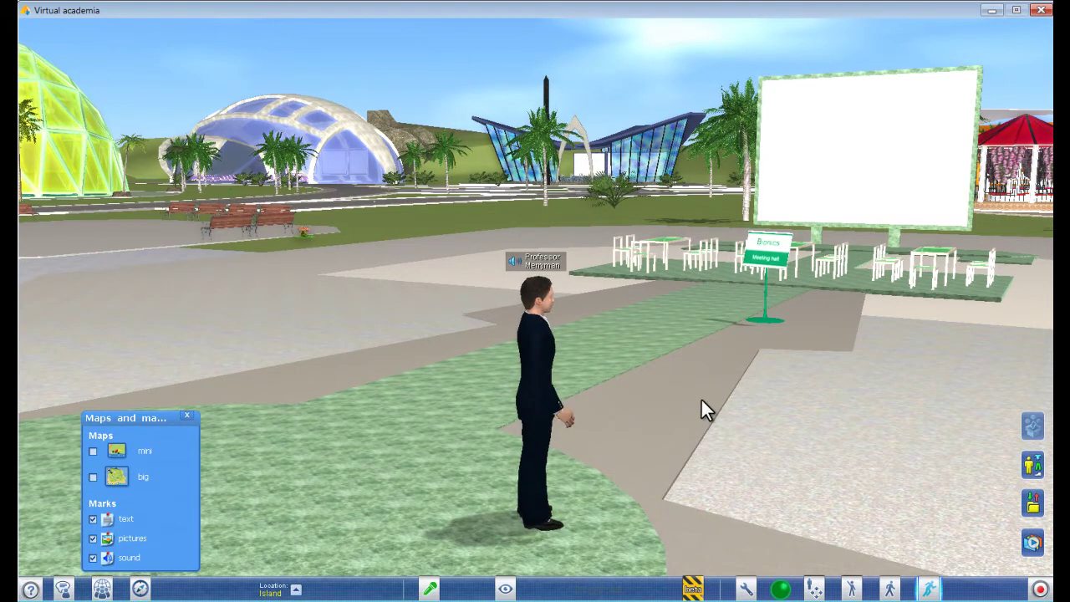
{"action": "left_click_drag", "start_coordinate": [701, 397], "coordinate": [620, 395]}
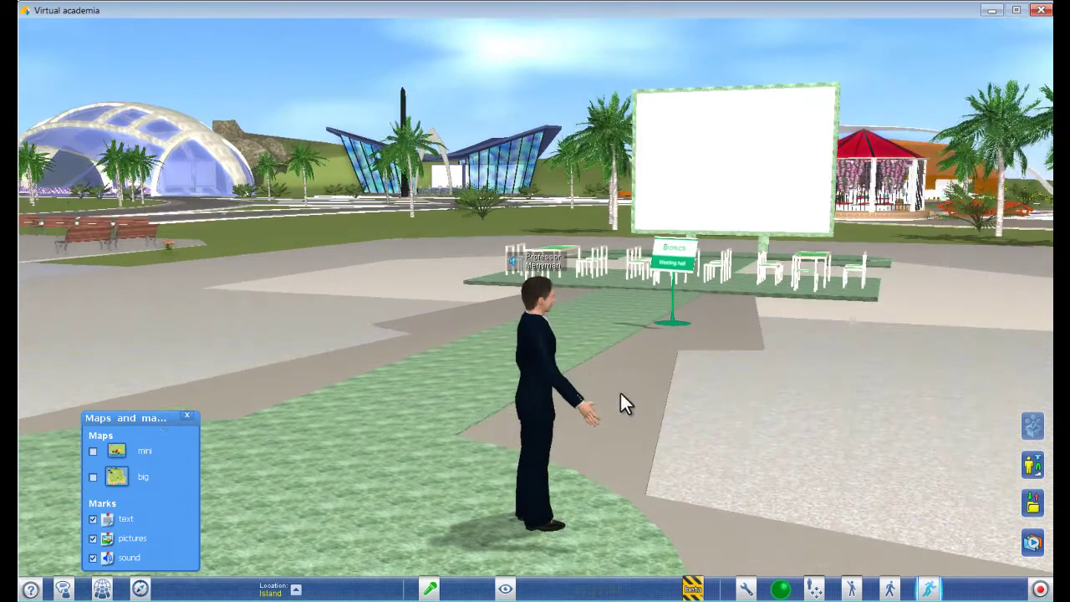
{"action": "left_click", "coordinate": [187, 418]}
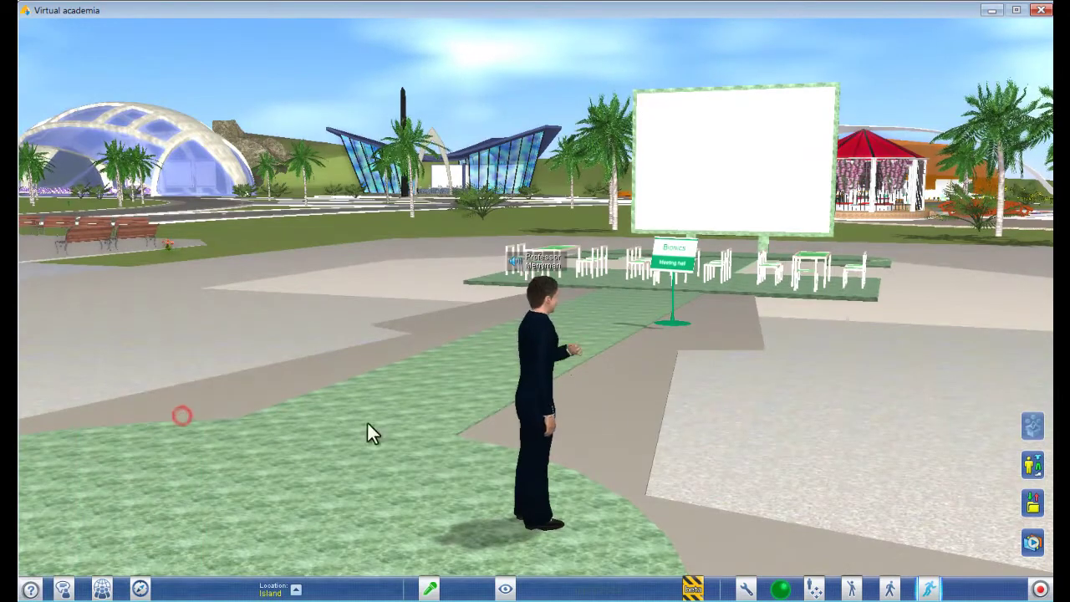
{"action": "left_click_drag", "start_coordinate": [632, 400], "coordinate": [714, 394]}
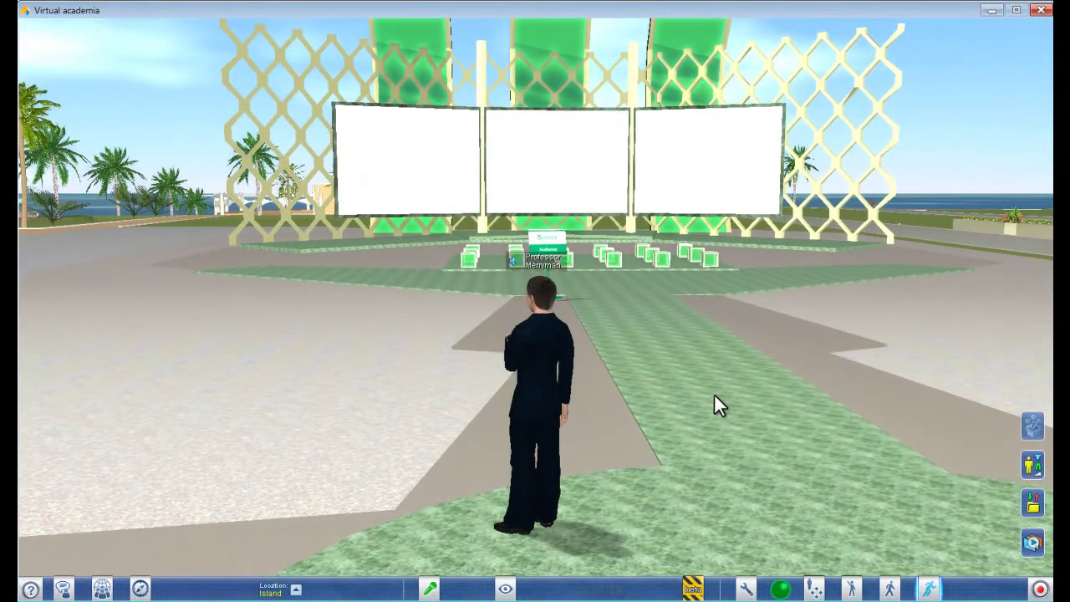